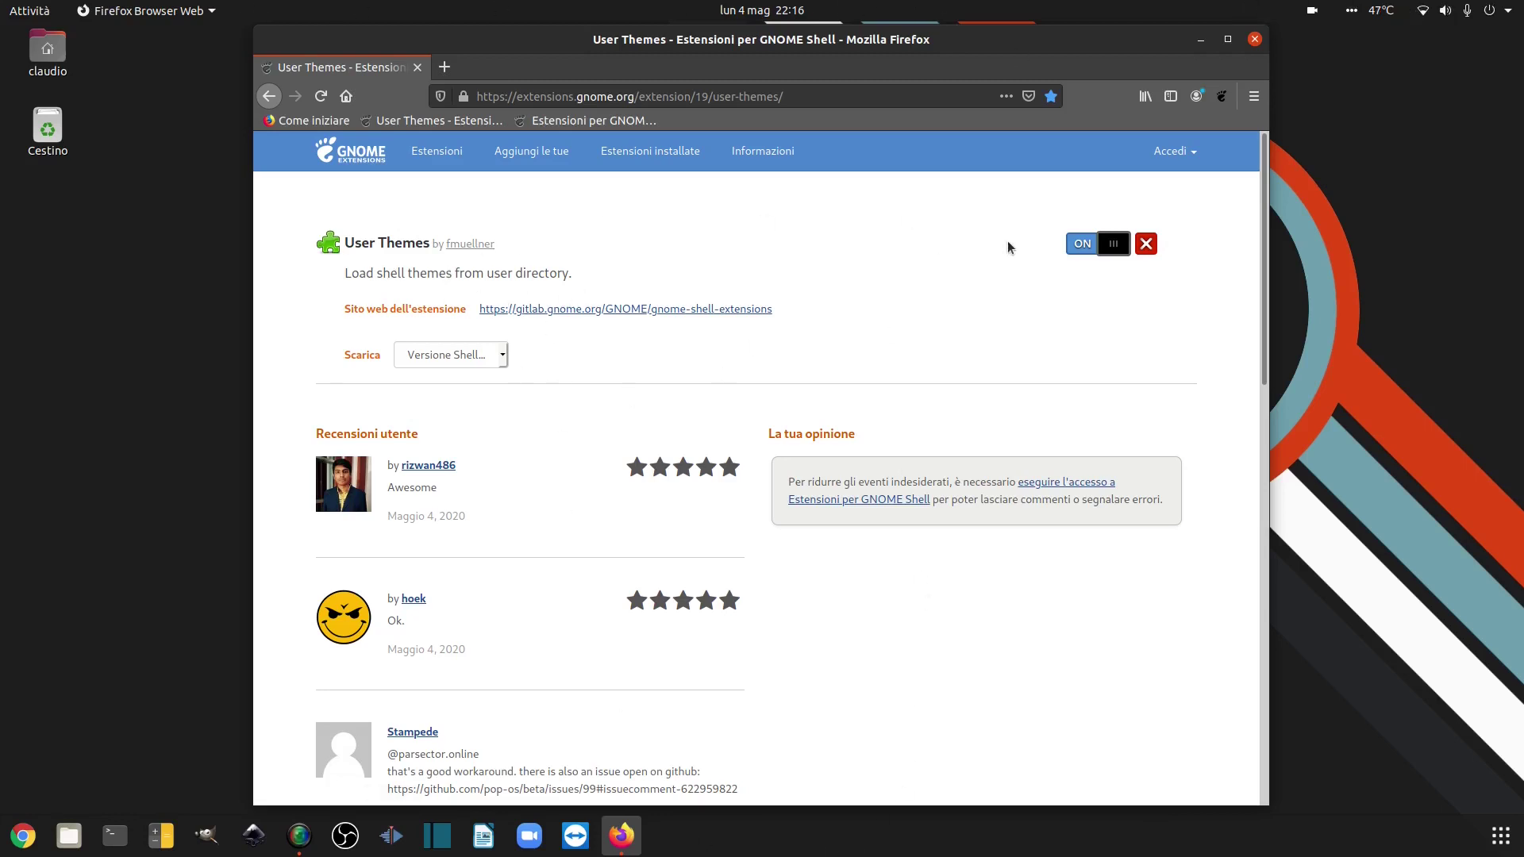
- Turn off the User Themes extension on its GNOME Extensions page
left_click(1088, 249)
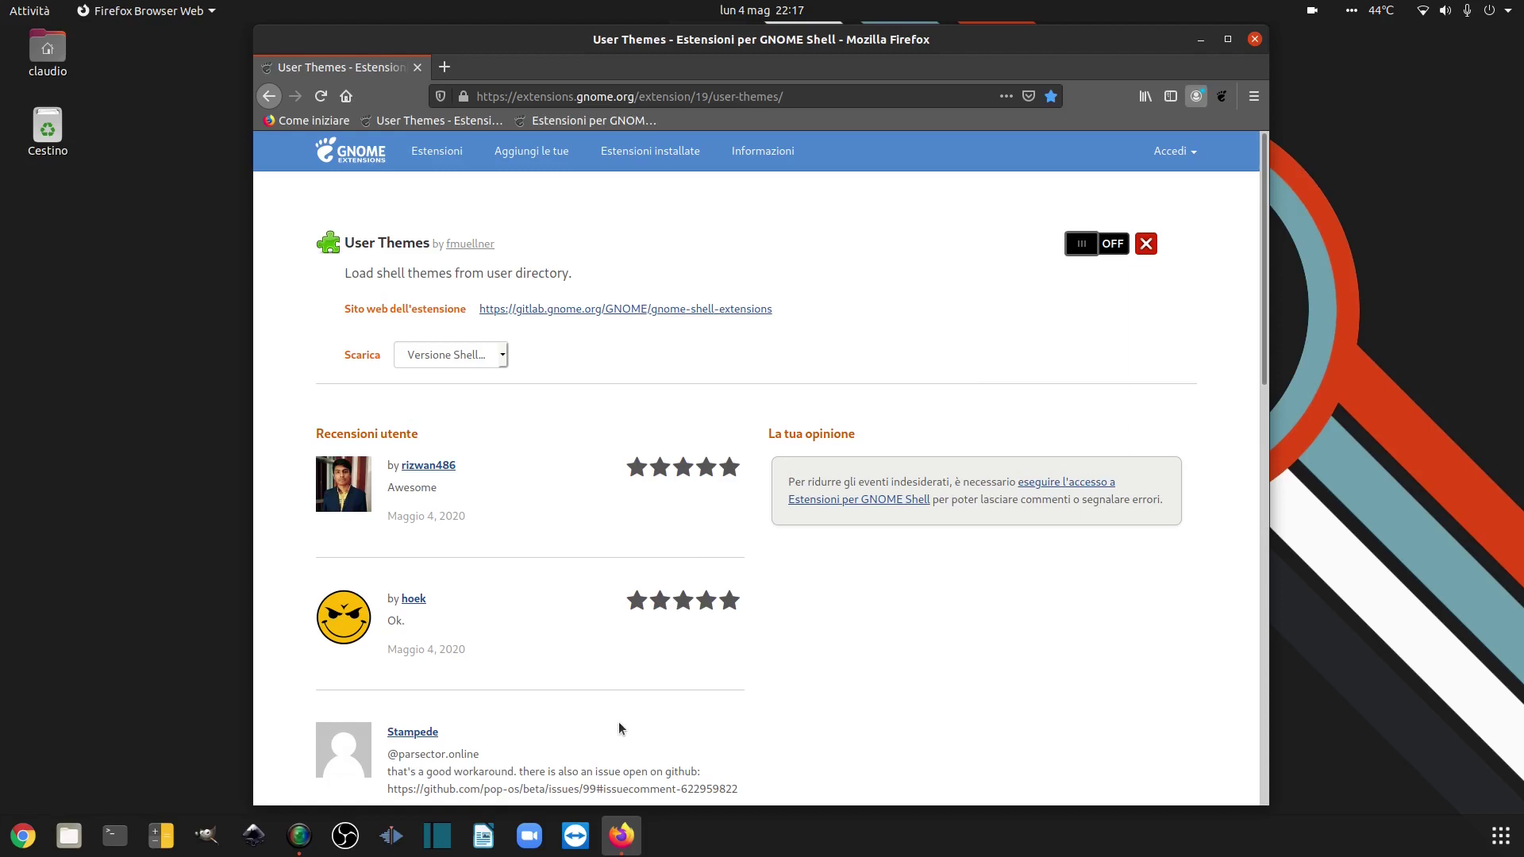
- Write the command sudo apt install chrome-gnome-shell in a new terminal and close the terminal without running it
left_click(127, 836)
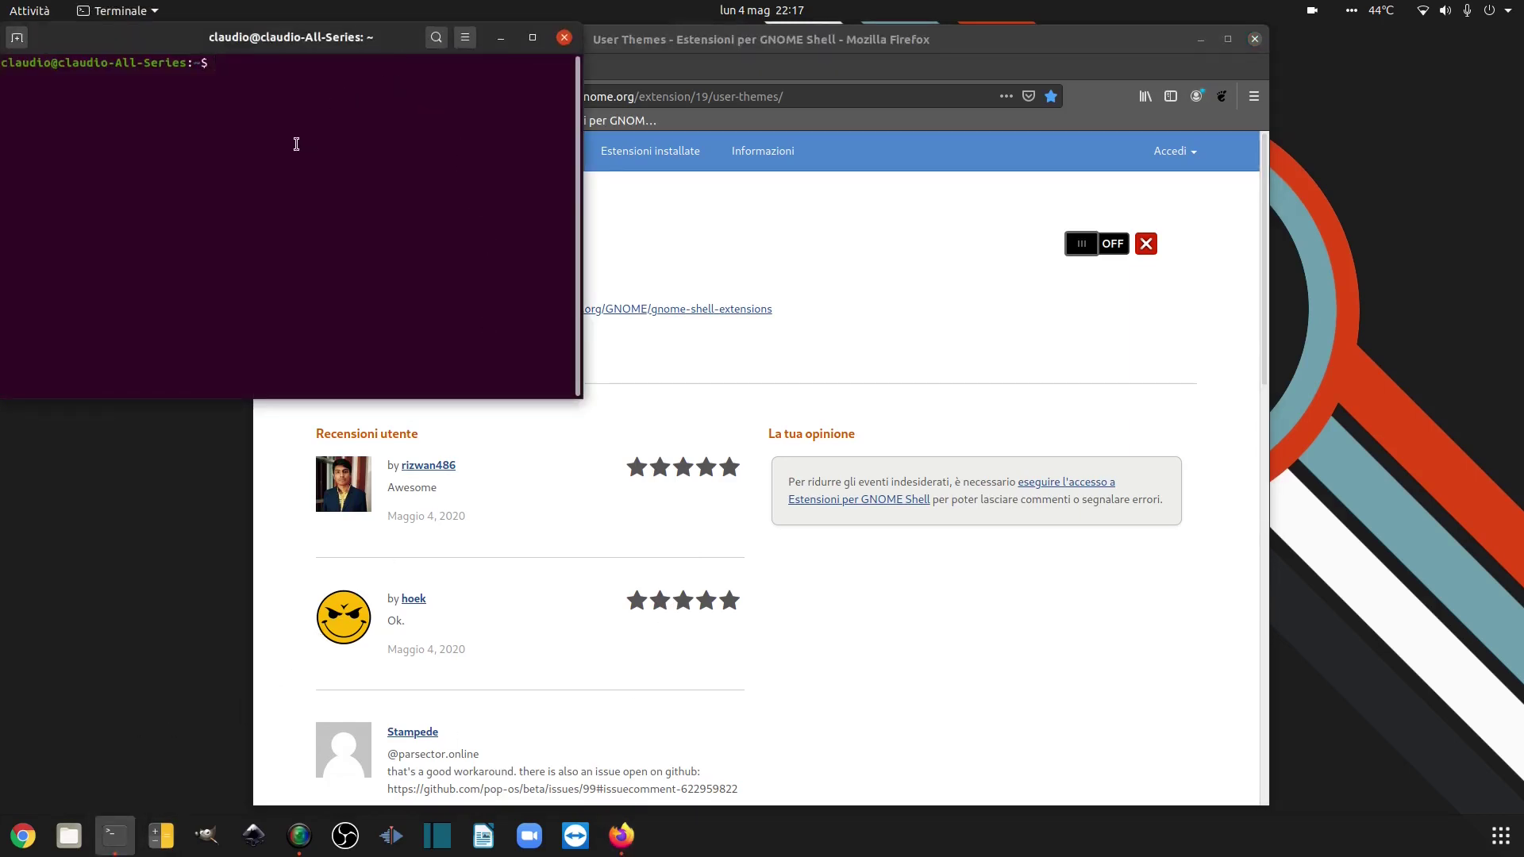
type("sudo apt install chrome-gnome-shell e installa")
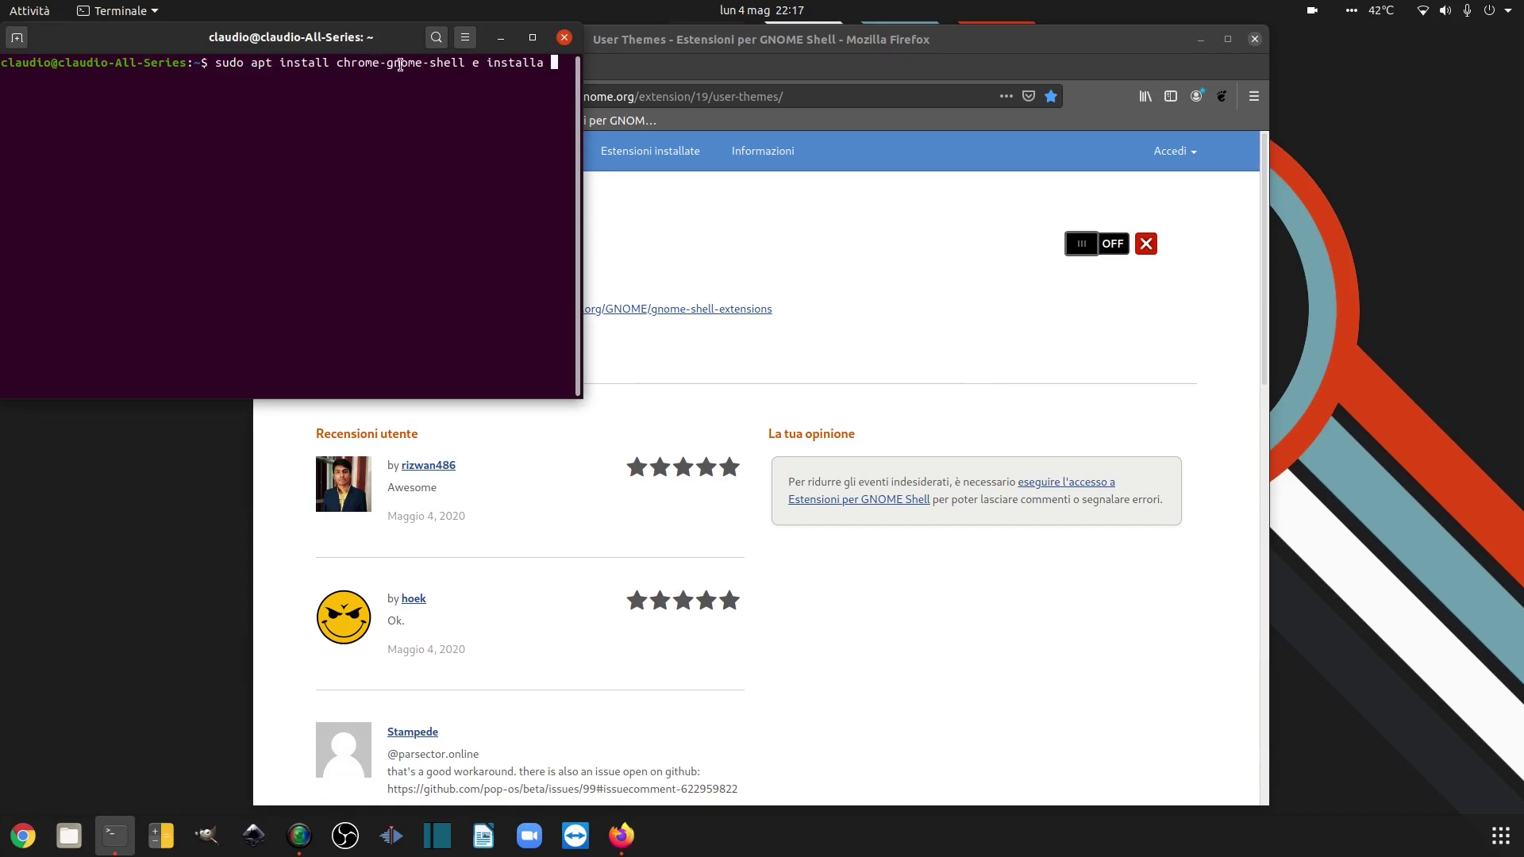
key("BackSpace")
key("BackSpace")
key("BackSpace")
key("BackSpace")
key("BackSpace")
key("BackSpace")
key("BackSpace")
key("BackSpace")
key("BackSpace")
key("BackSpace")
key("BackSpace")
key("BackSpace")
left_click_drag(370, 49, 591, 269)
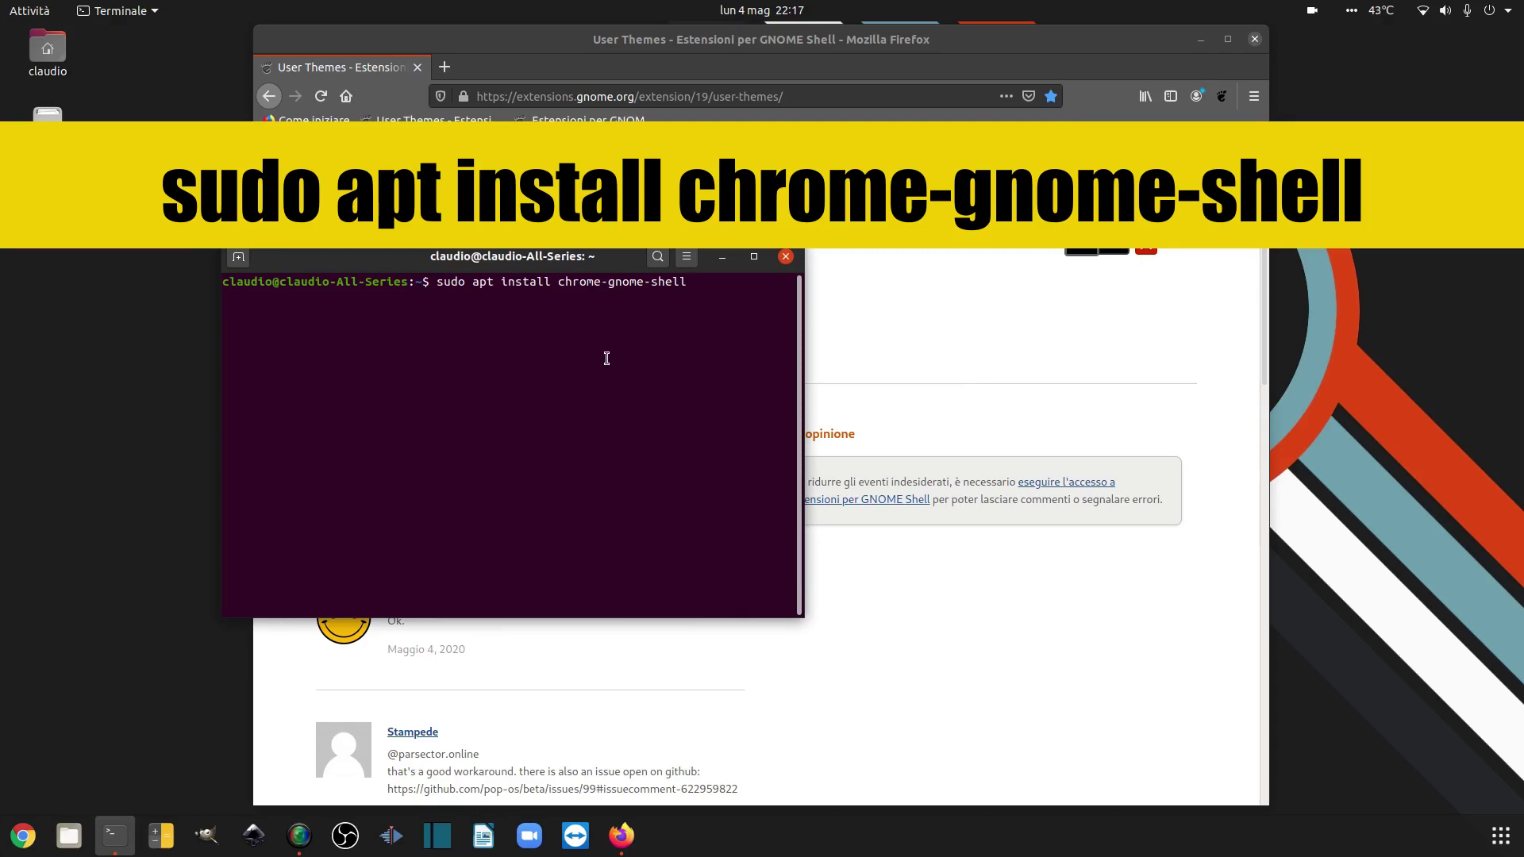
left_click(786, 256)
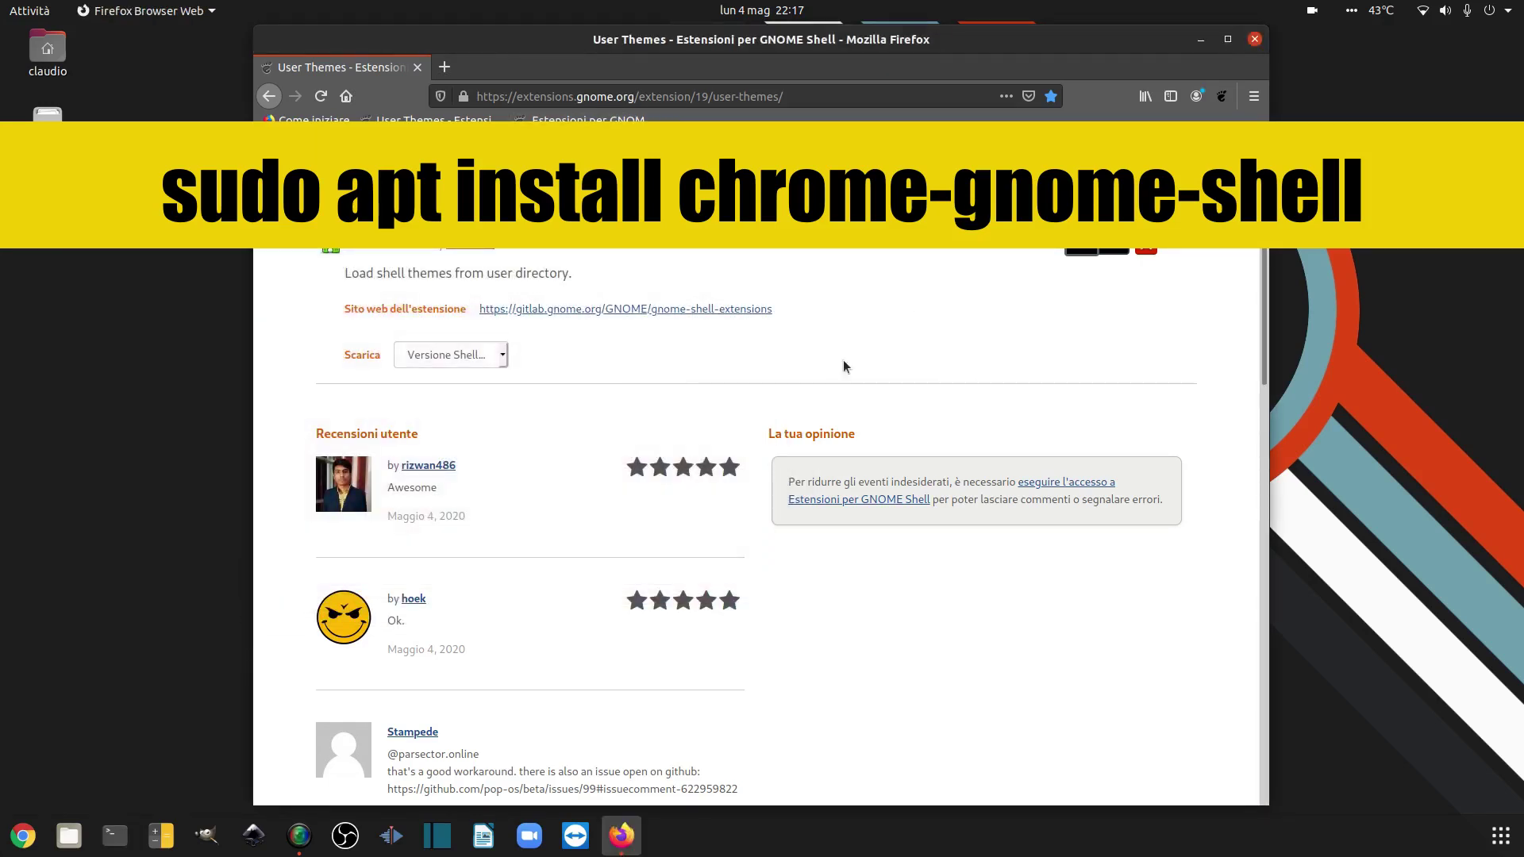
- Turn on the User Themes extension and close the browser
key("F5")
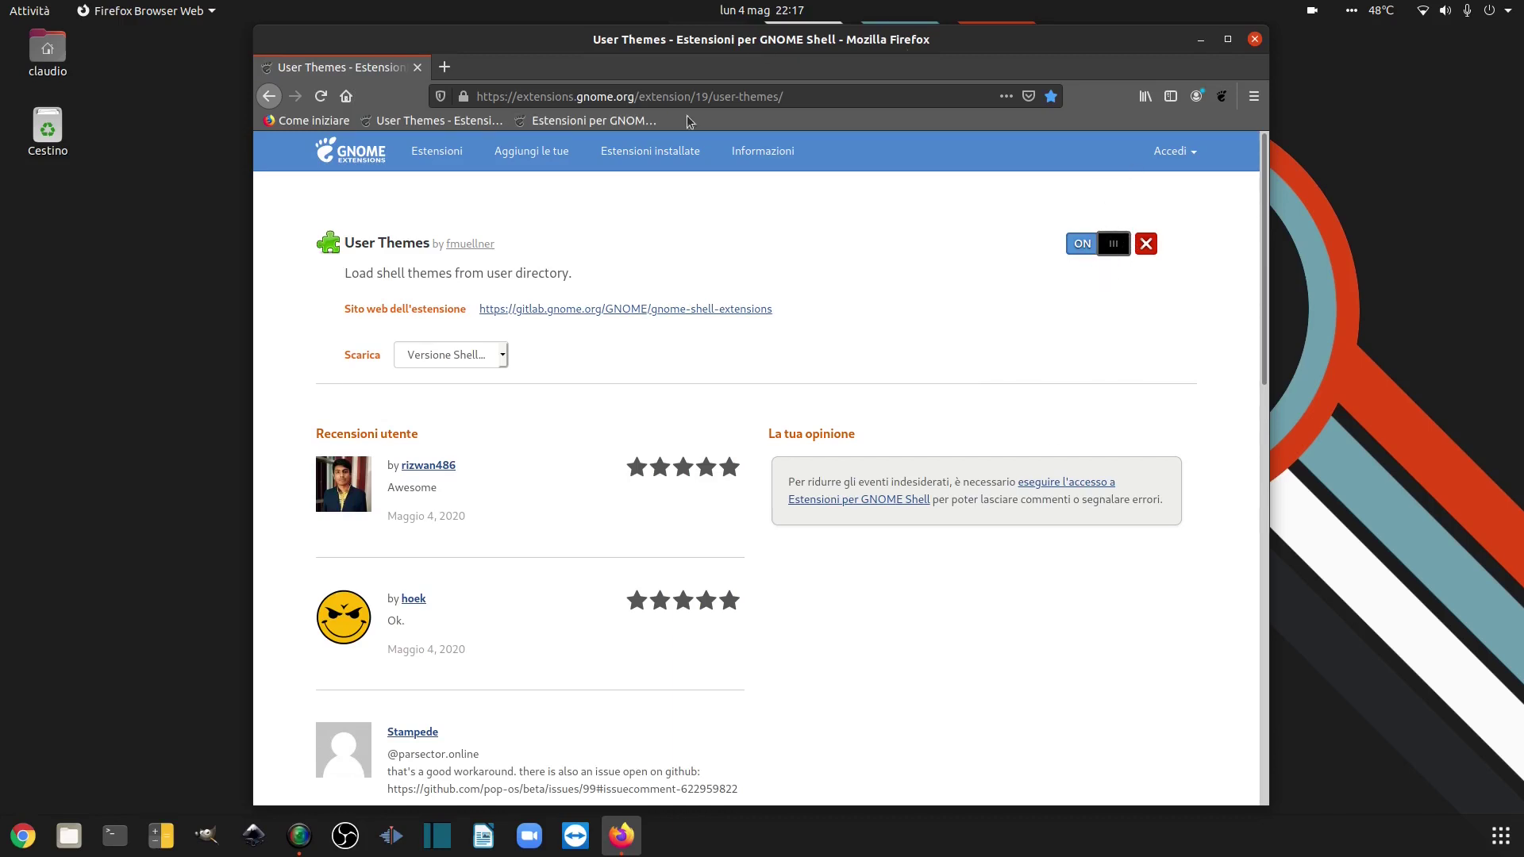
left_click(1253, 40)
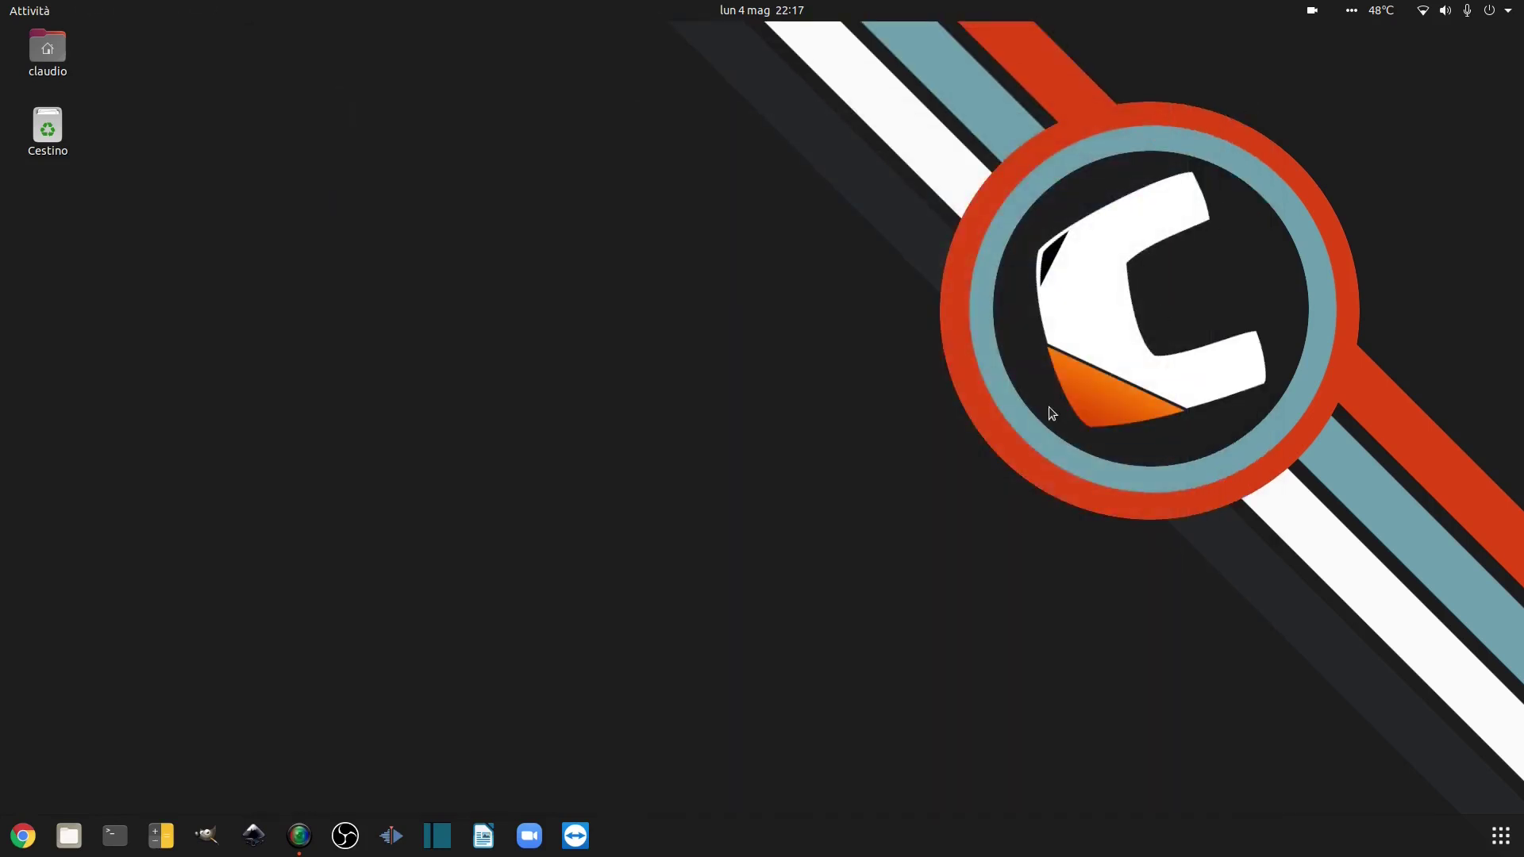
- Open Personalizzazioni from the Utilità folder of the installed applications and reposition its window
left_click(1509, 848)
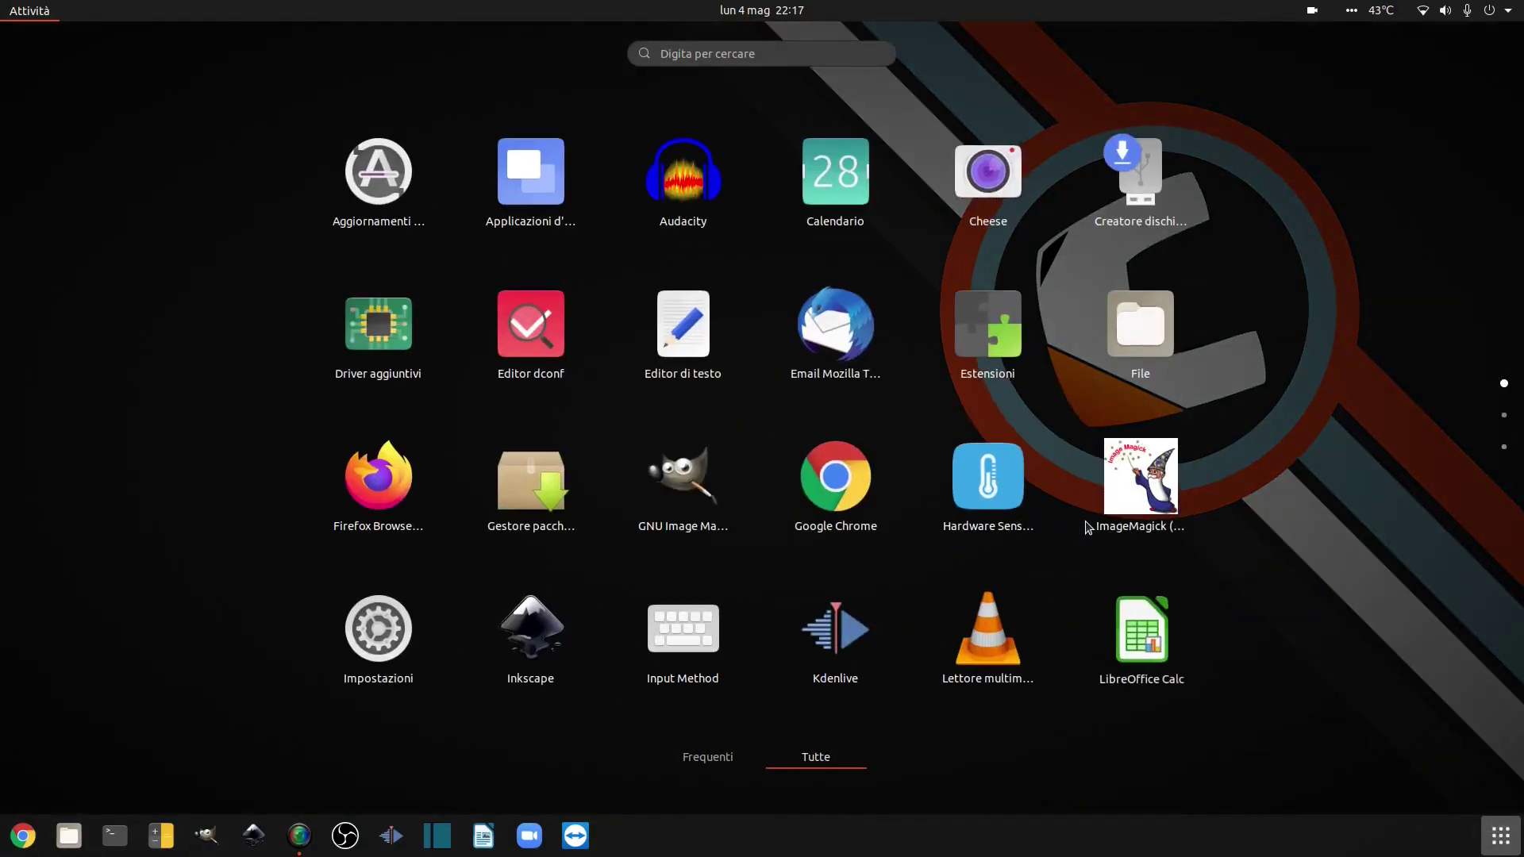
scroll(851, 347, "down", 1)
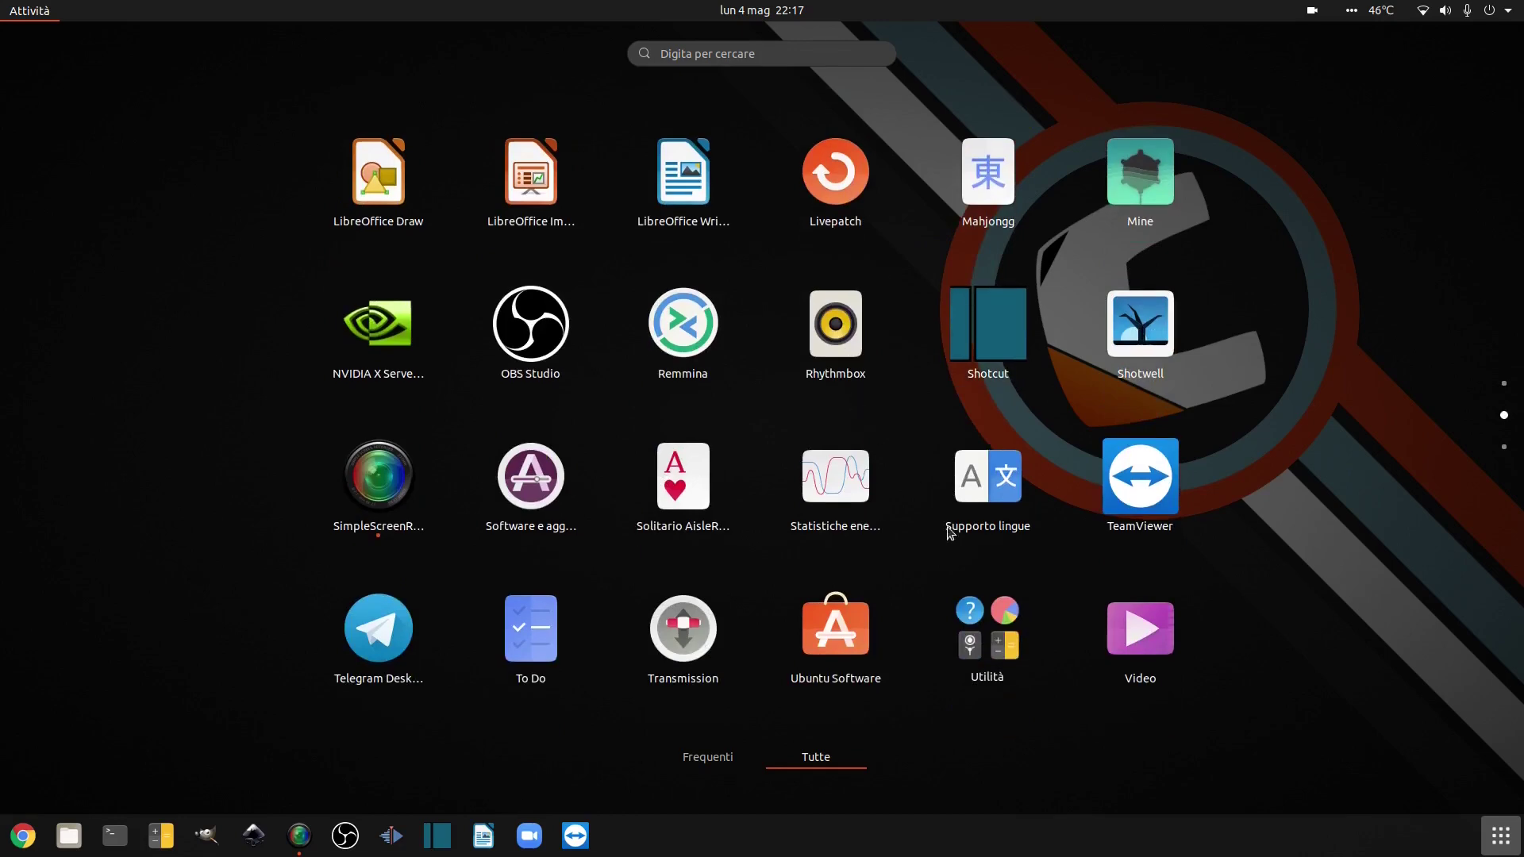
left_click(937, 609)
scroll(903, 553, "down", 1)
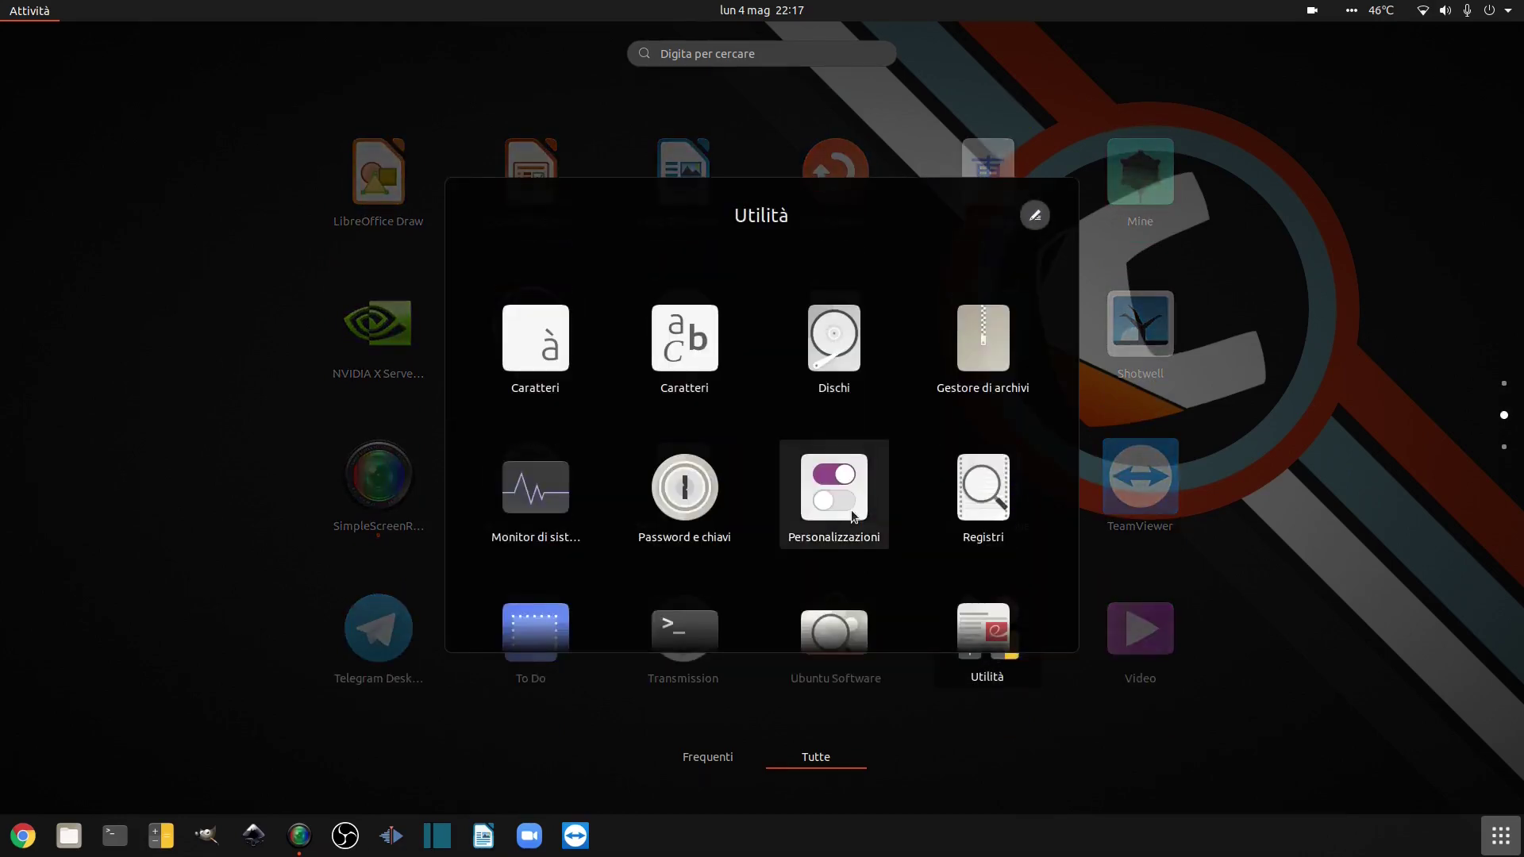
left_click(846, 476)
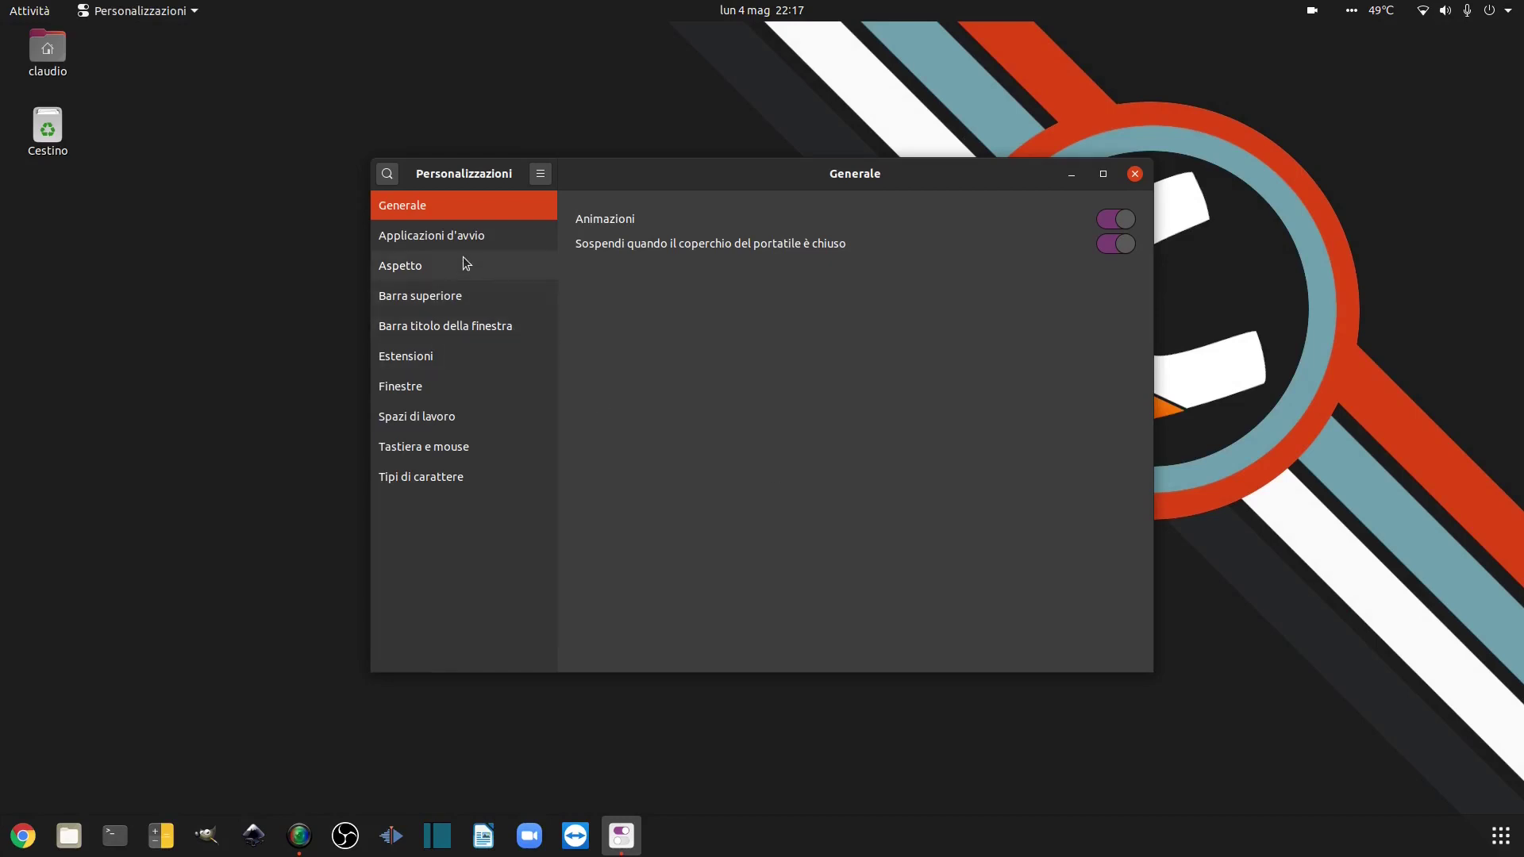
left_click_drag(698, 181, 632, 203)
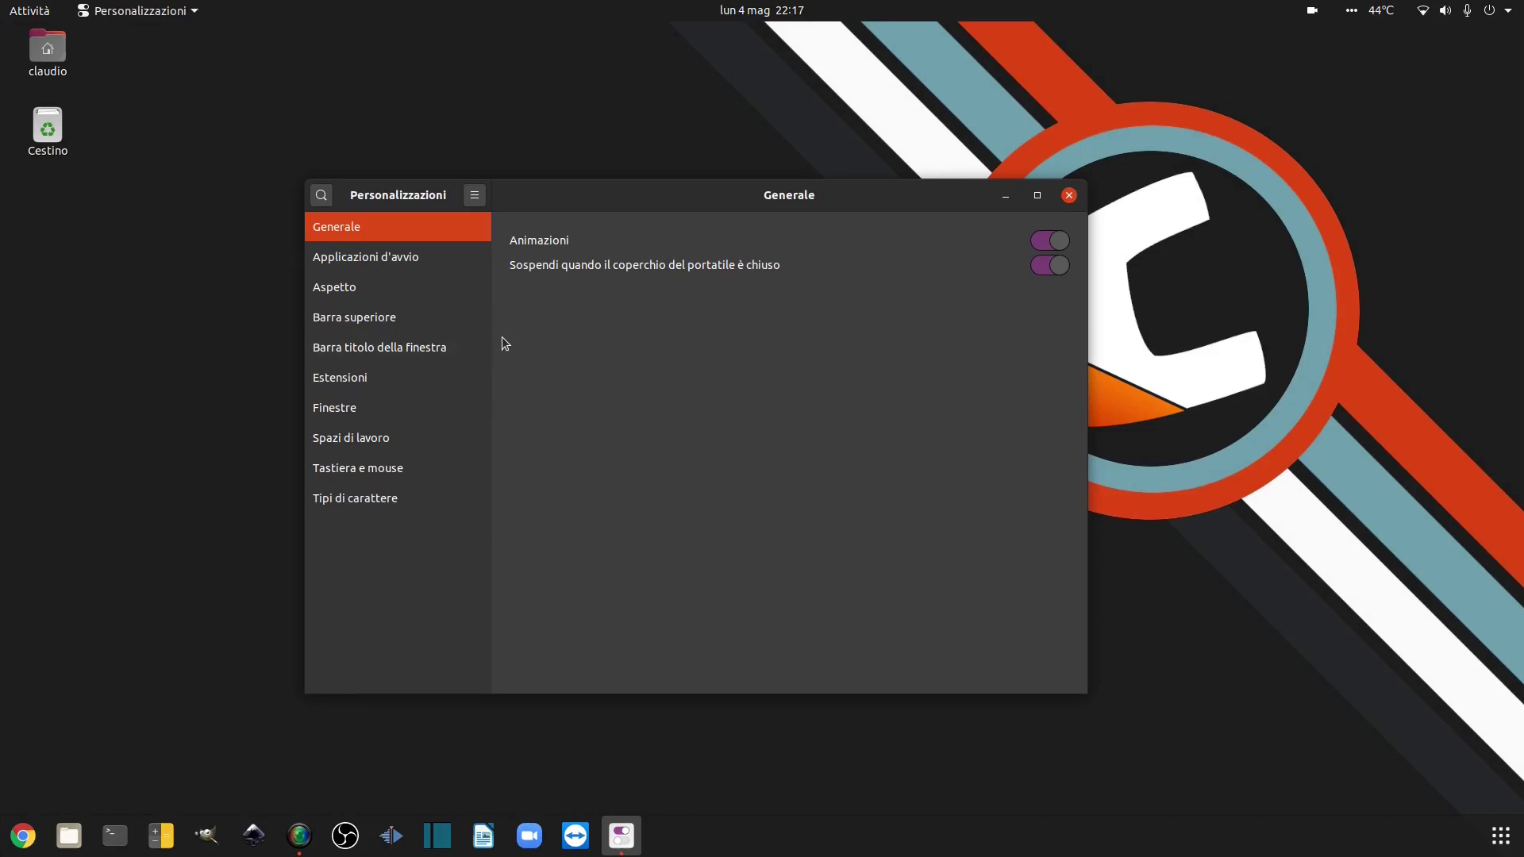
- Set the Applicazioni theme in the Aspetto settings to Flat-Remix-GTK-Blue-Dark
left_click(350, 270)
left_click(372, 279)
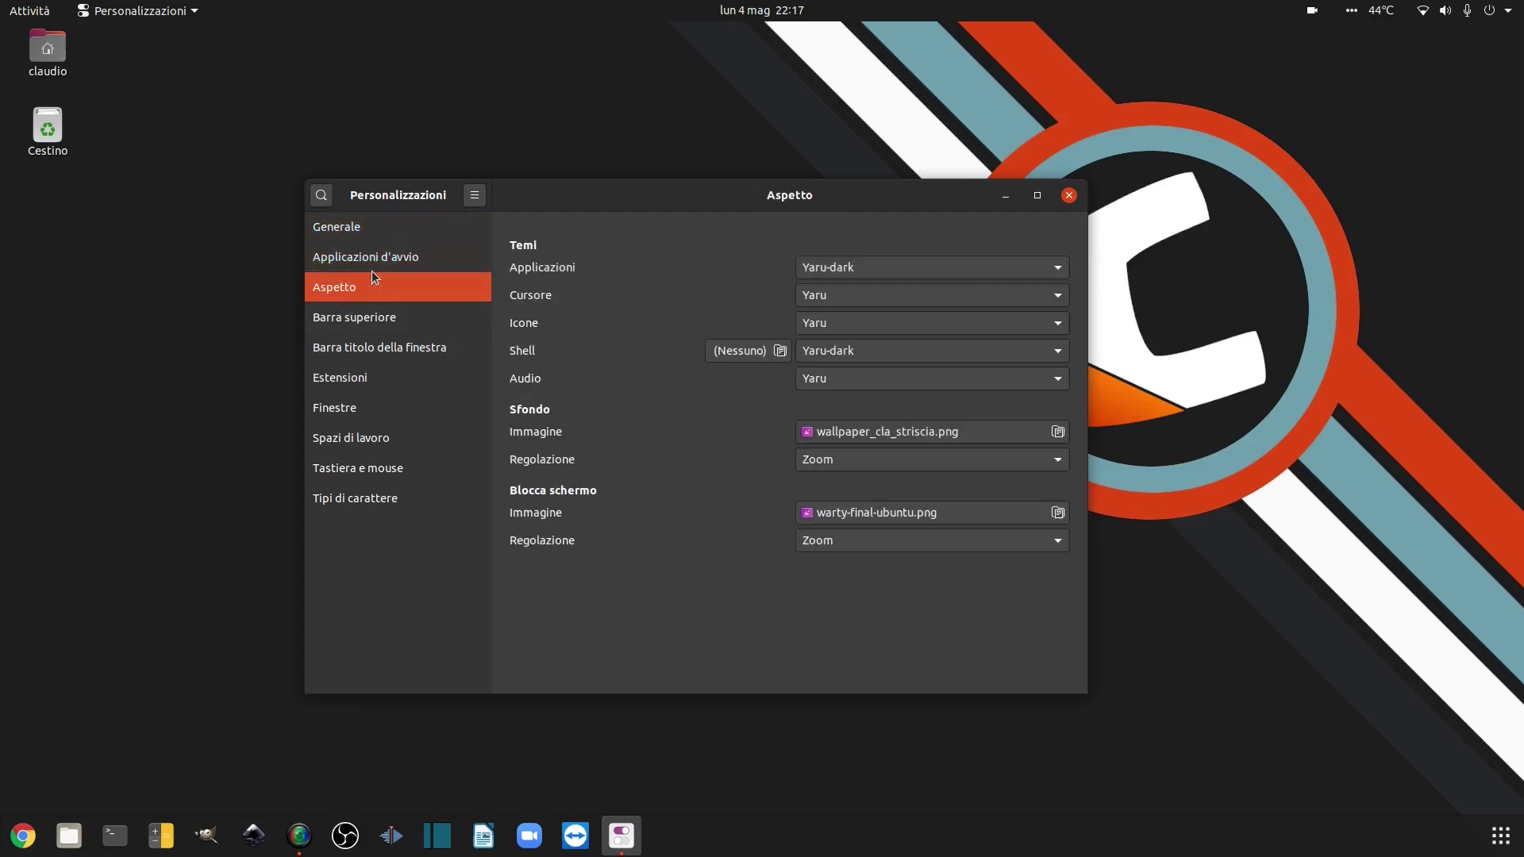
left_click(848, 283)
scroll(859, 274, "up", 10)
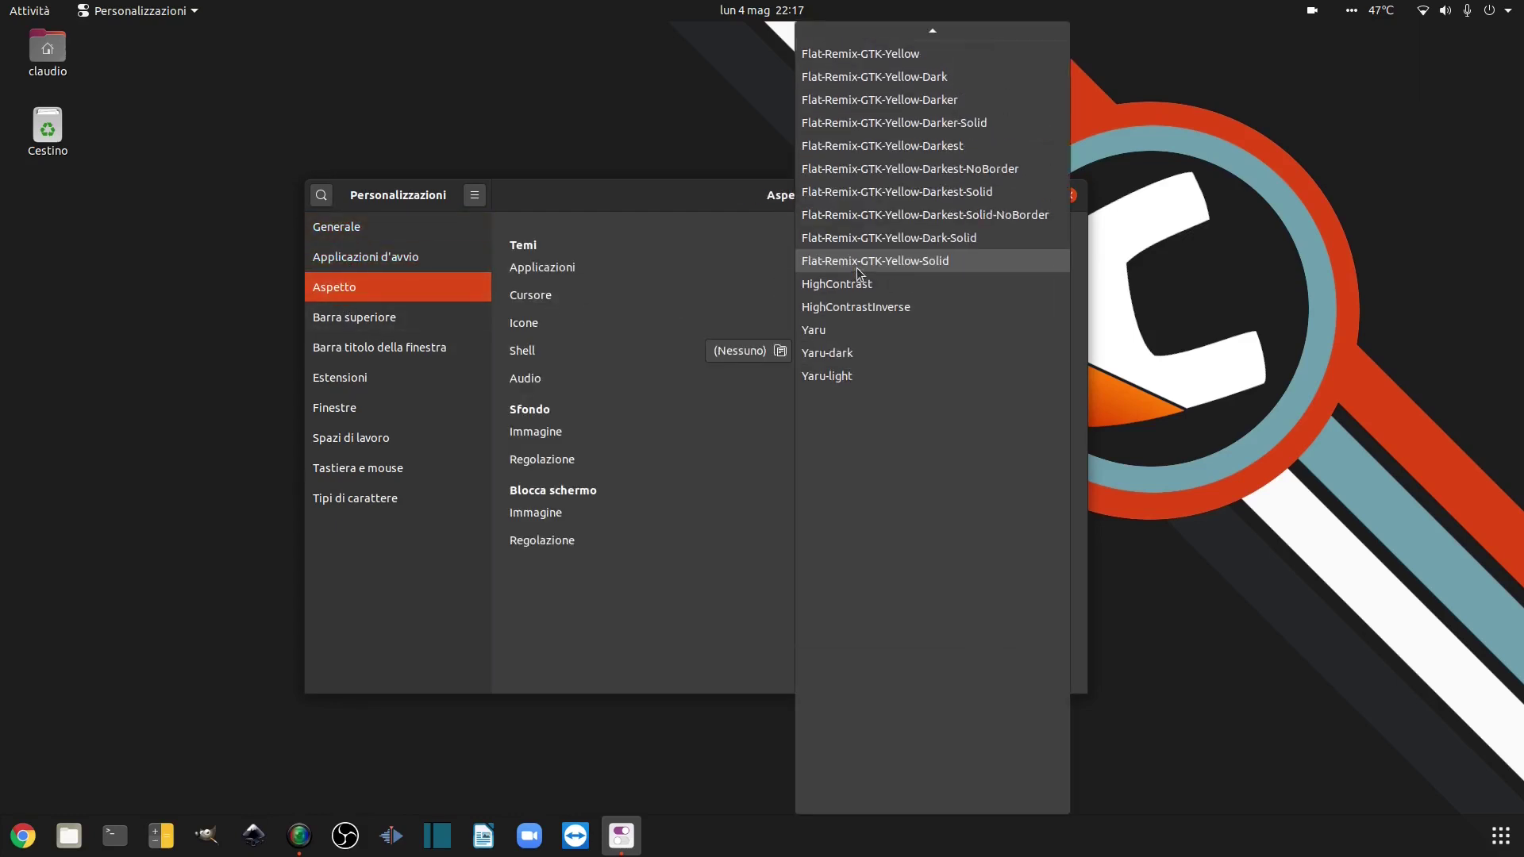
scroll(859, 274, "up", 8)
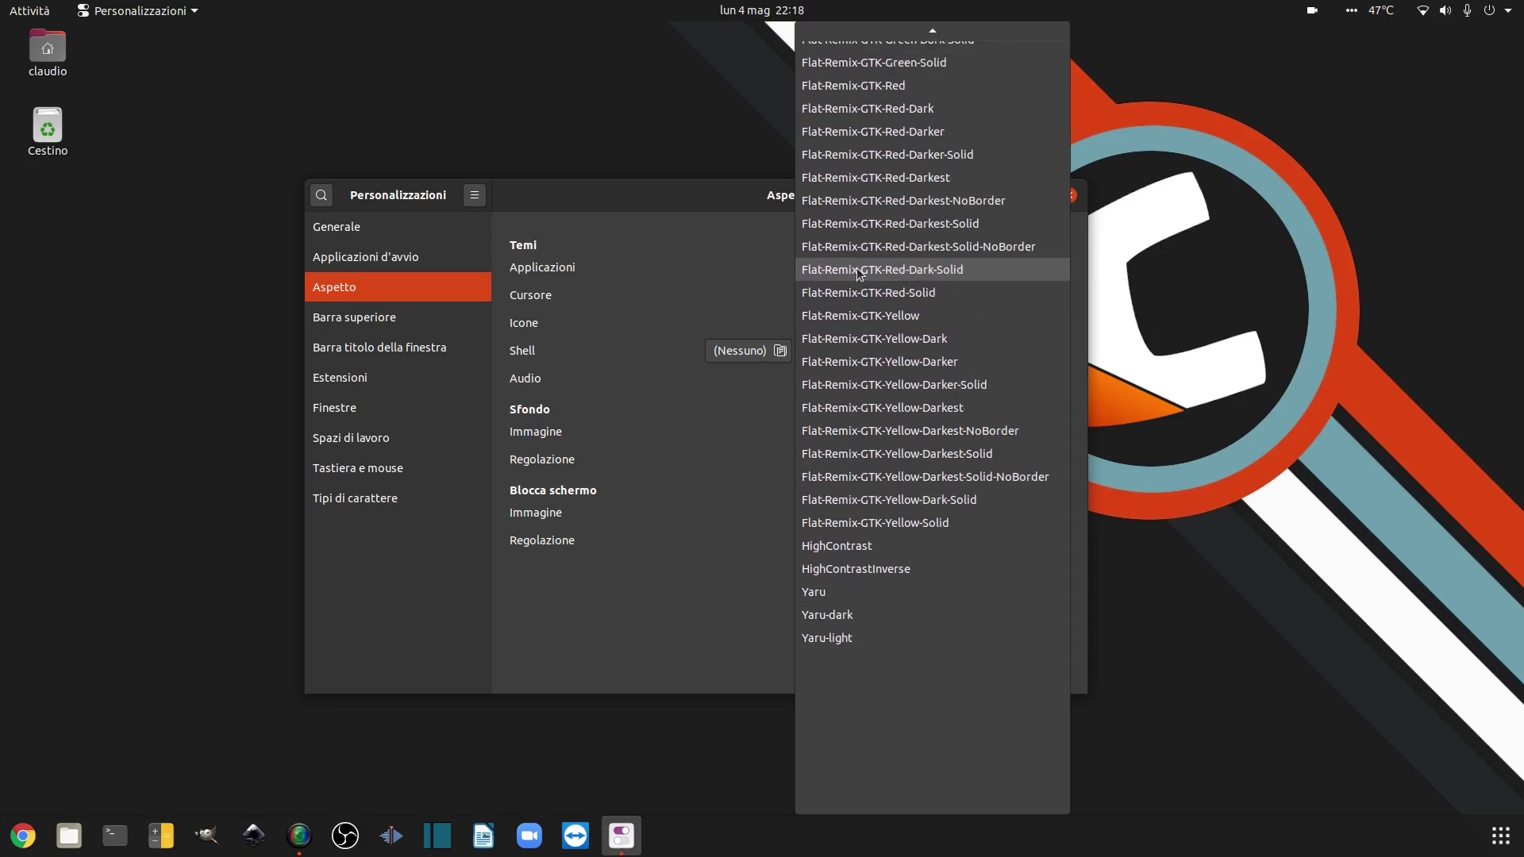
scroll(859, 274, "up", 7)
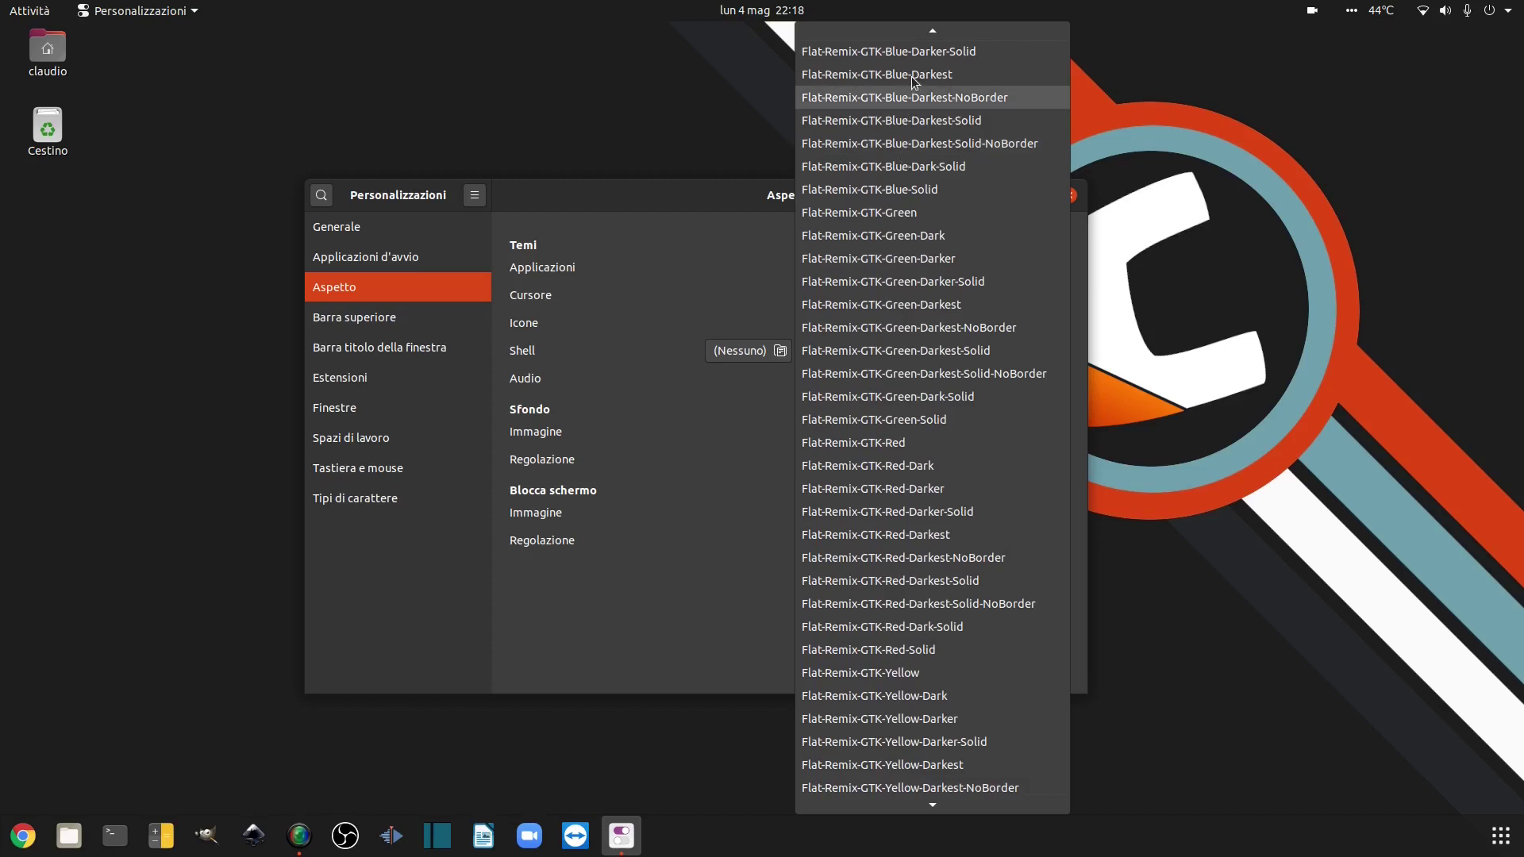
scroll(914, 82, "up", 4)
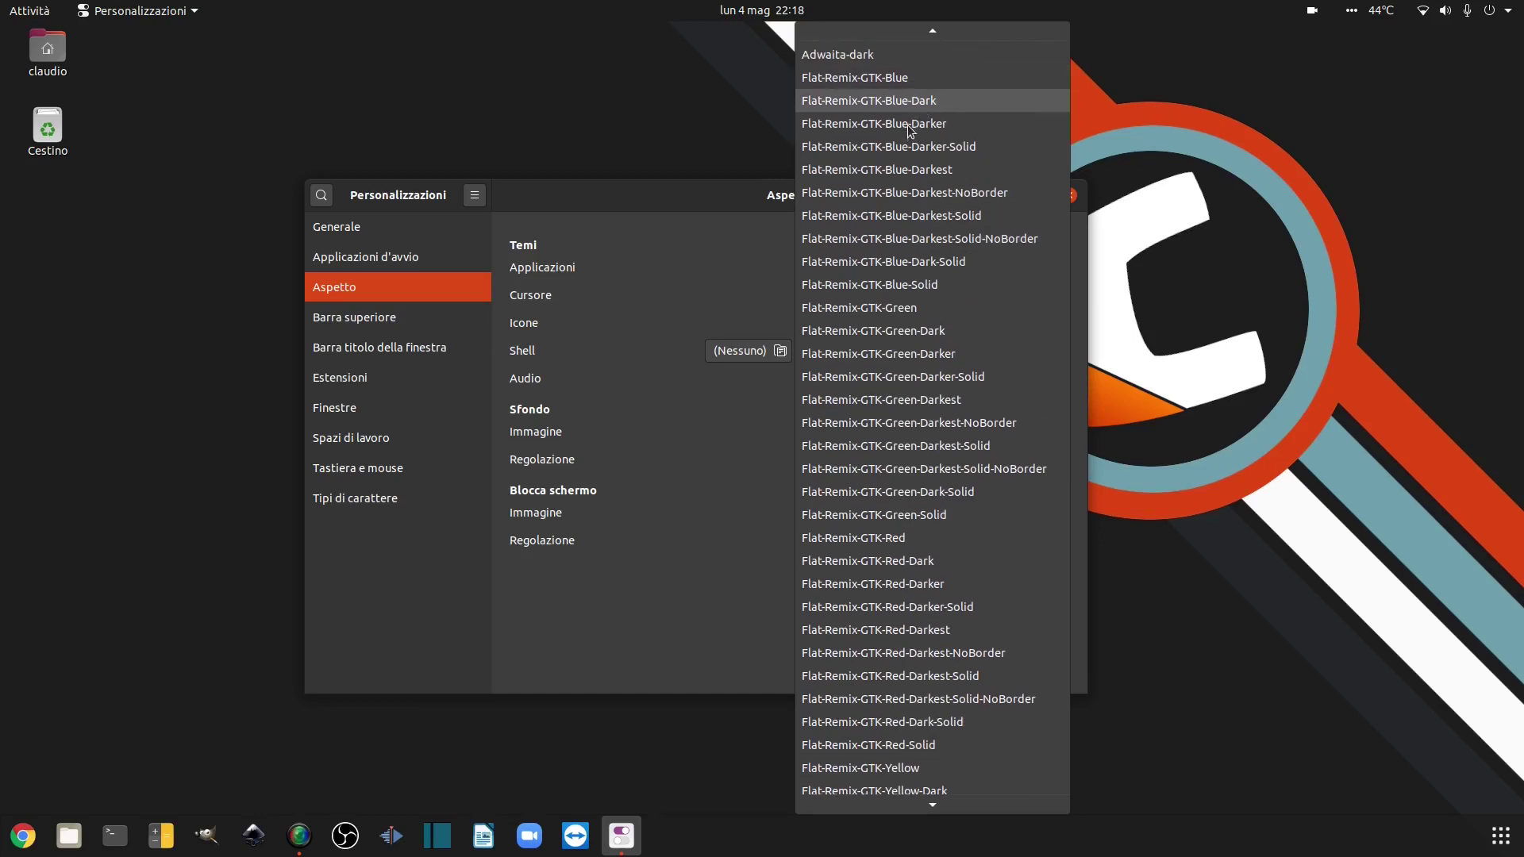
left_click(914, 108)
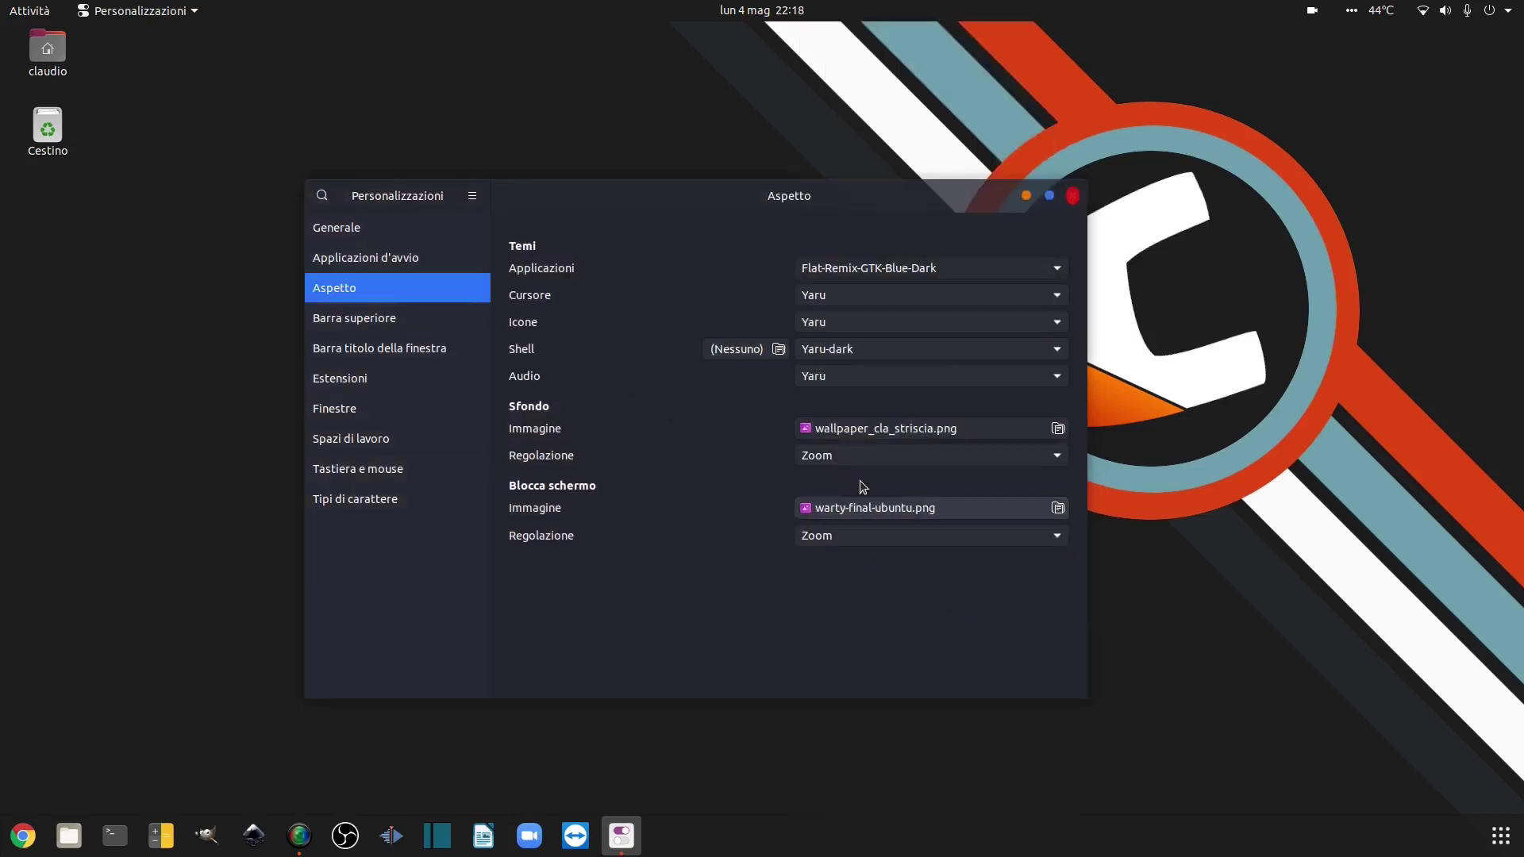
- Set the Icone theme to Flat-Remix-Green-Dark and the Shell theme to Flat-Remix-Dark
left_click(859, 325)
scroll(856, 318, "up", 5)
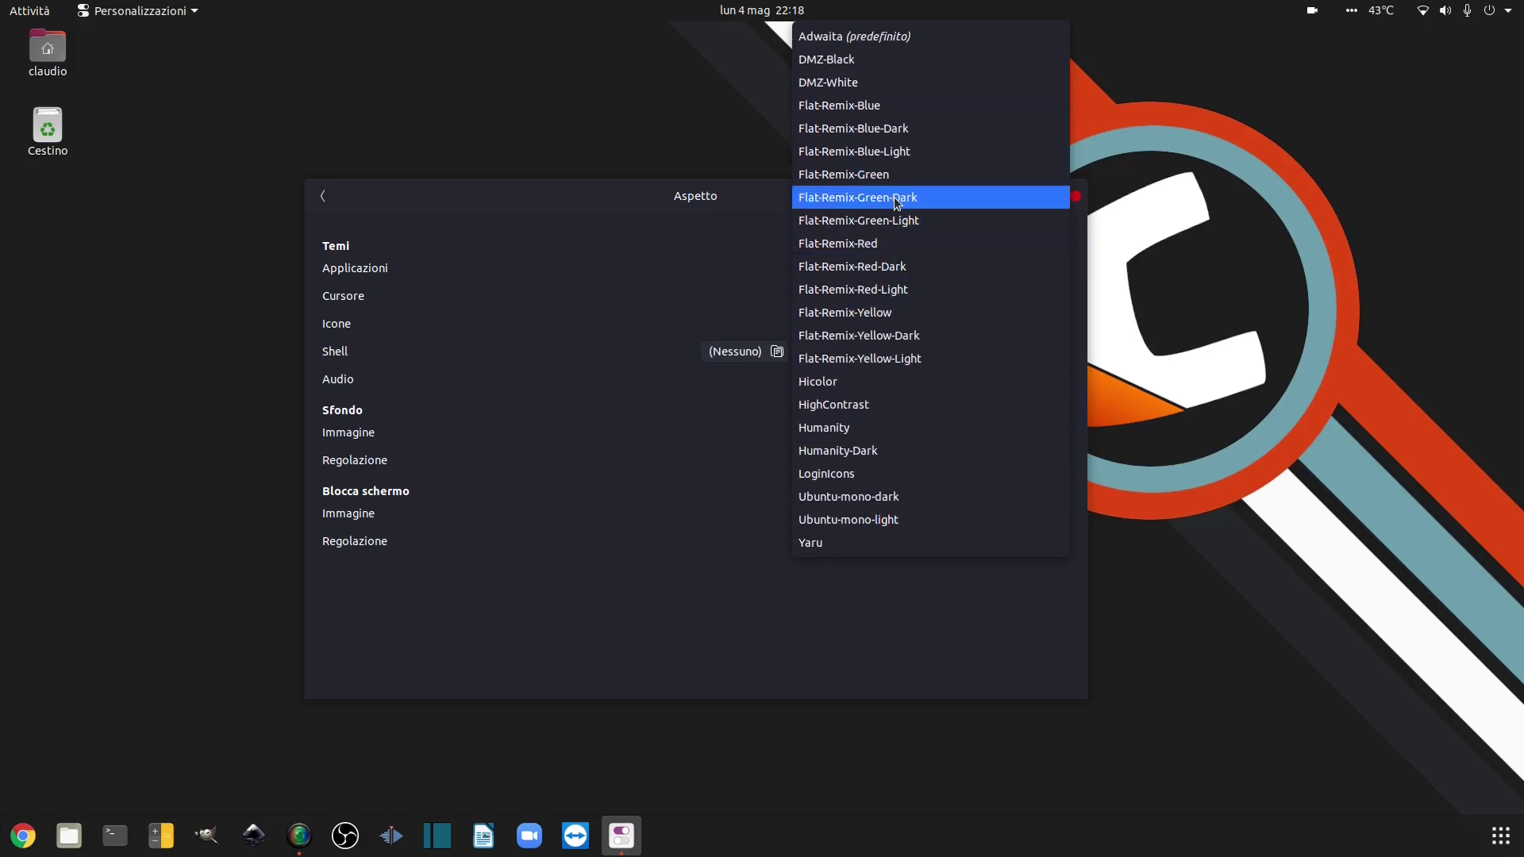
left_click(896, 198)
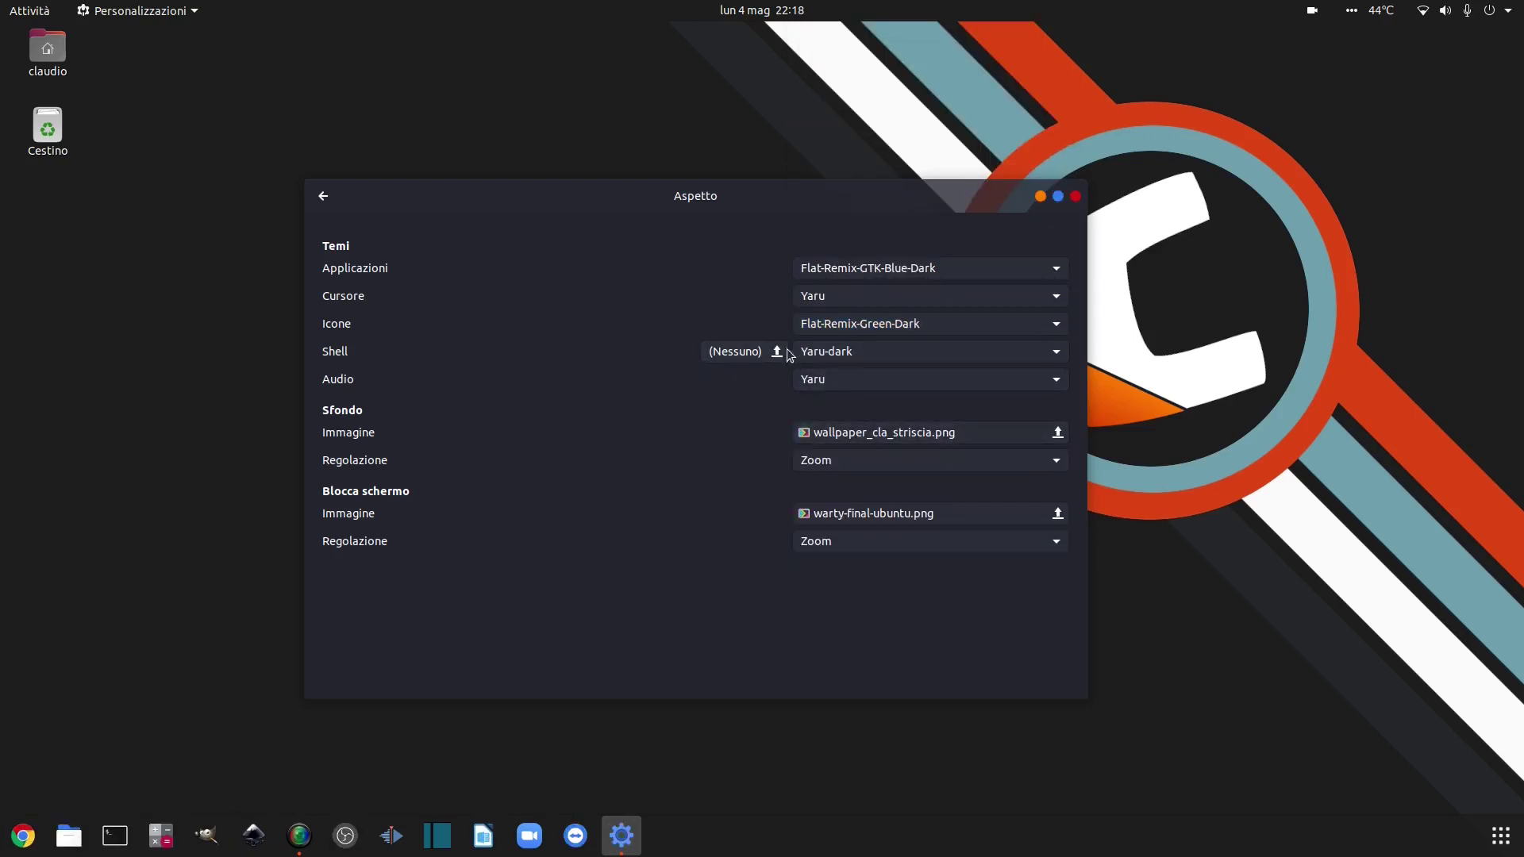
left_click(851, 356)
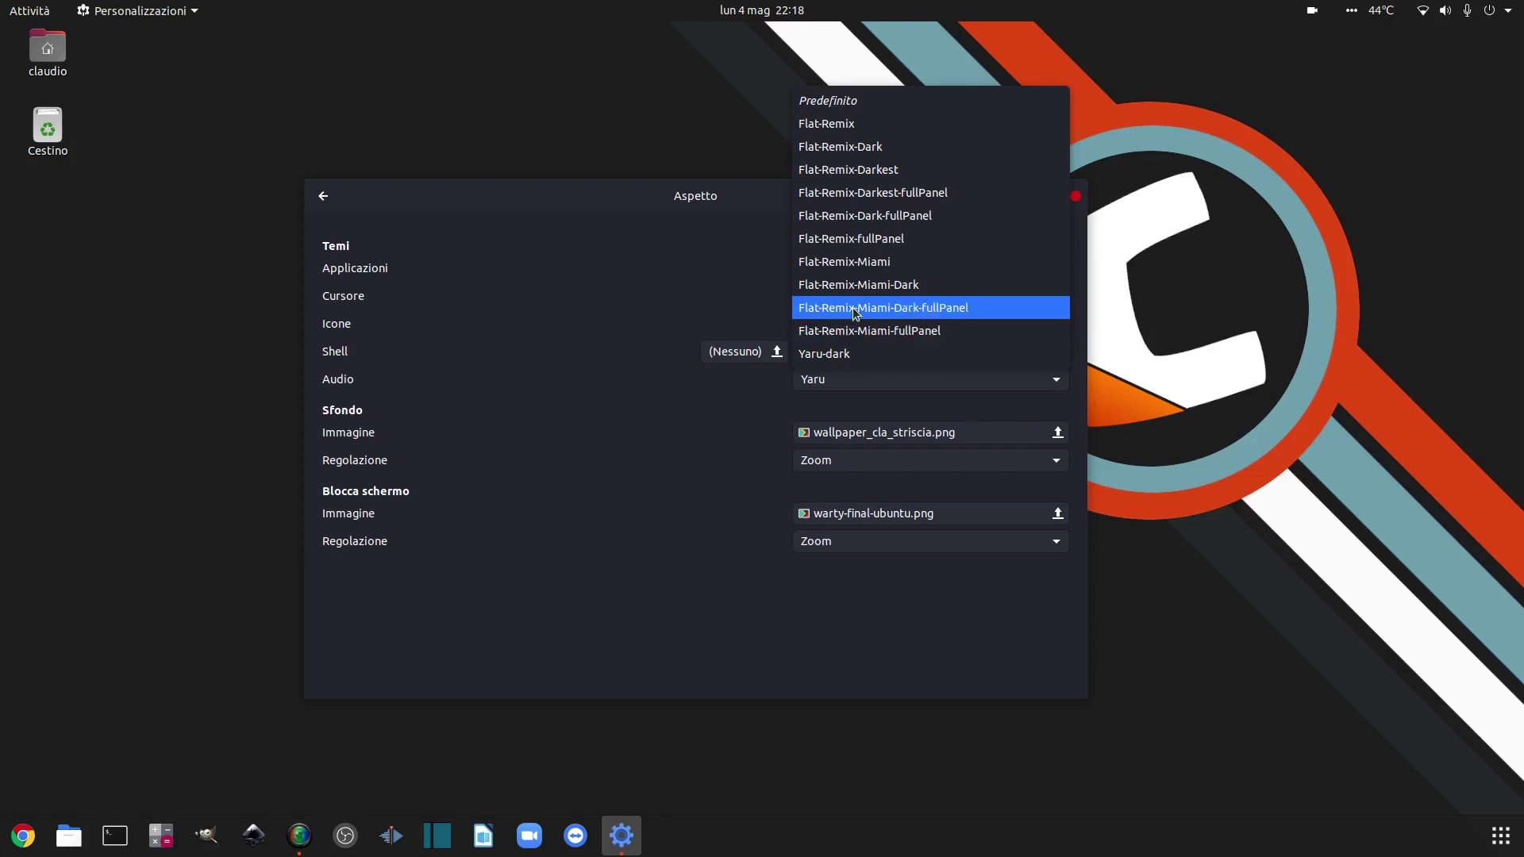
left_click(925, 147)
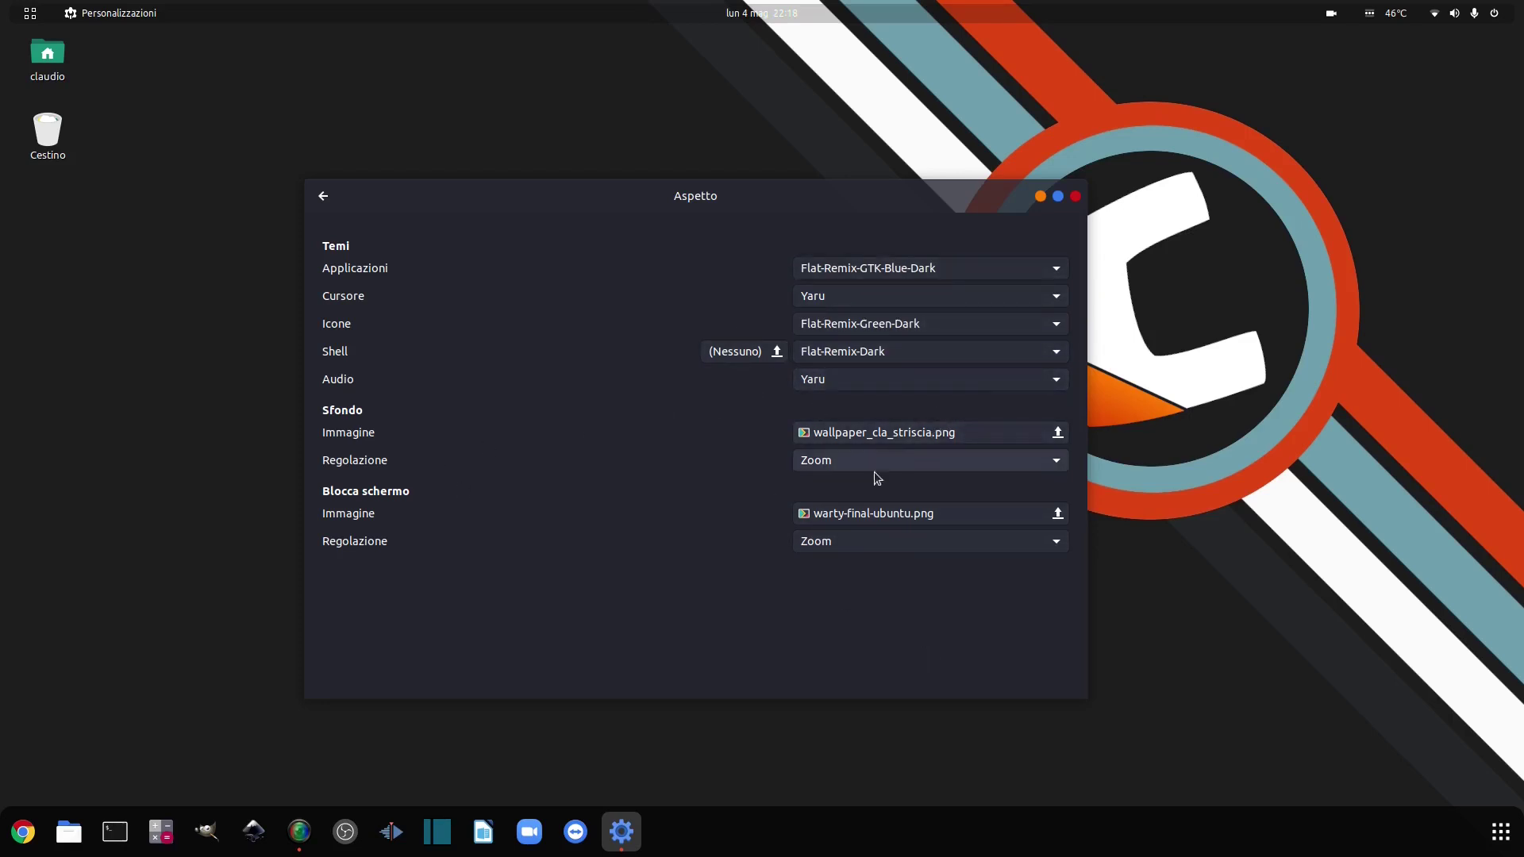
- Review the Estensioni, Finestre and Tipi di carattere settings and close Personalizzazioni
left_click(312, 193)
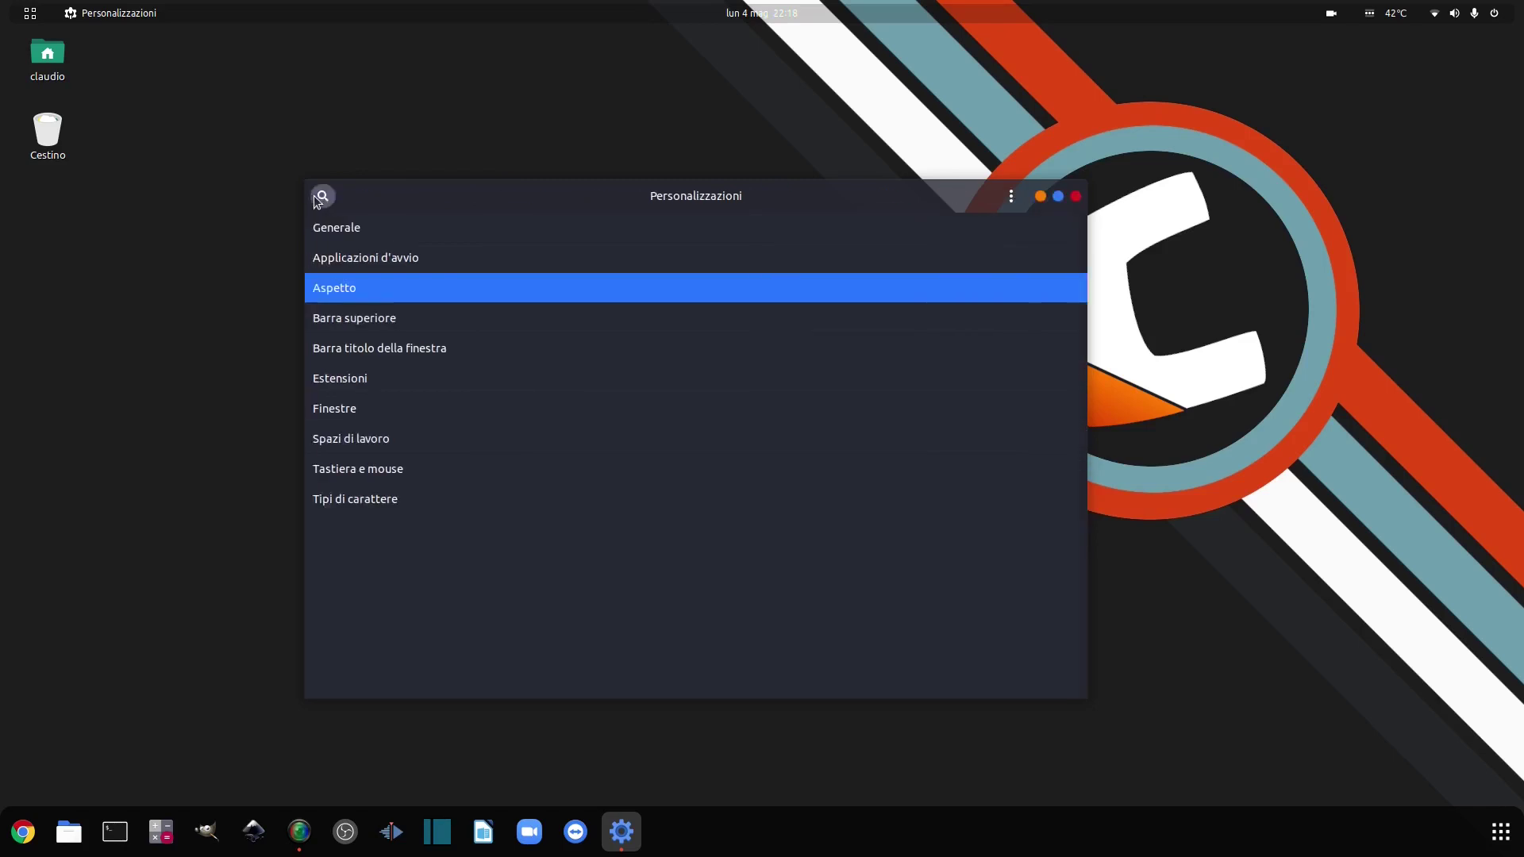
left_click(368, 379)
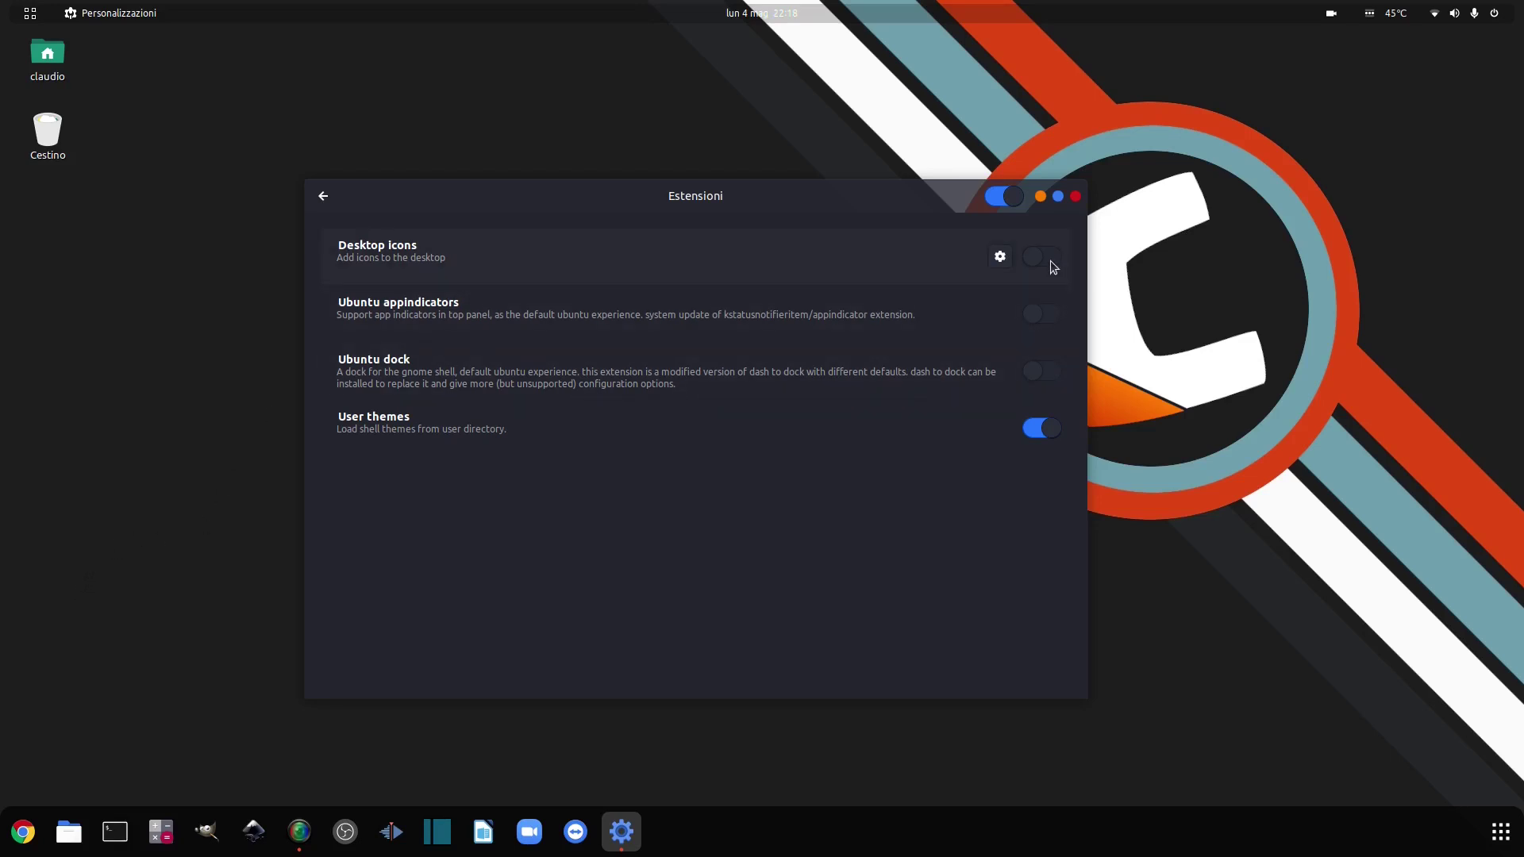
left_click(324, 197)
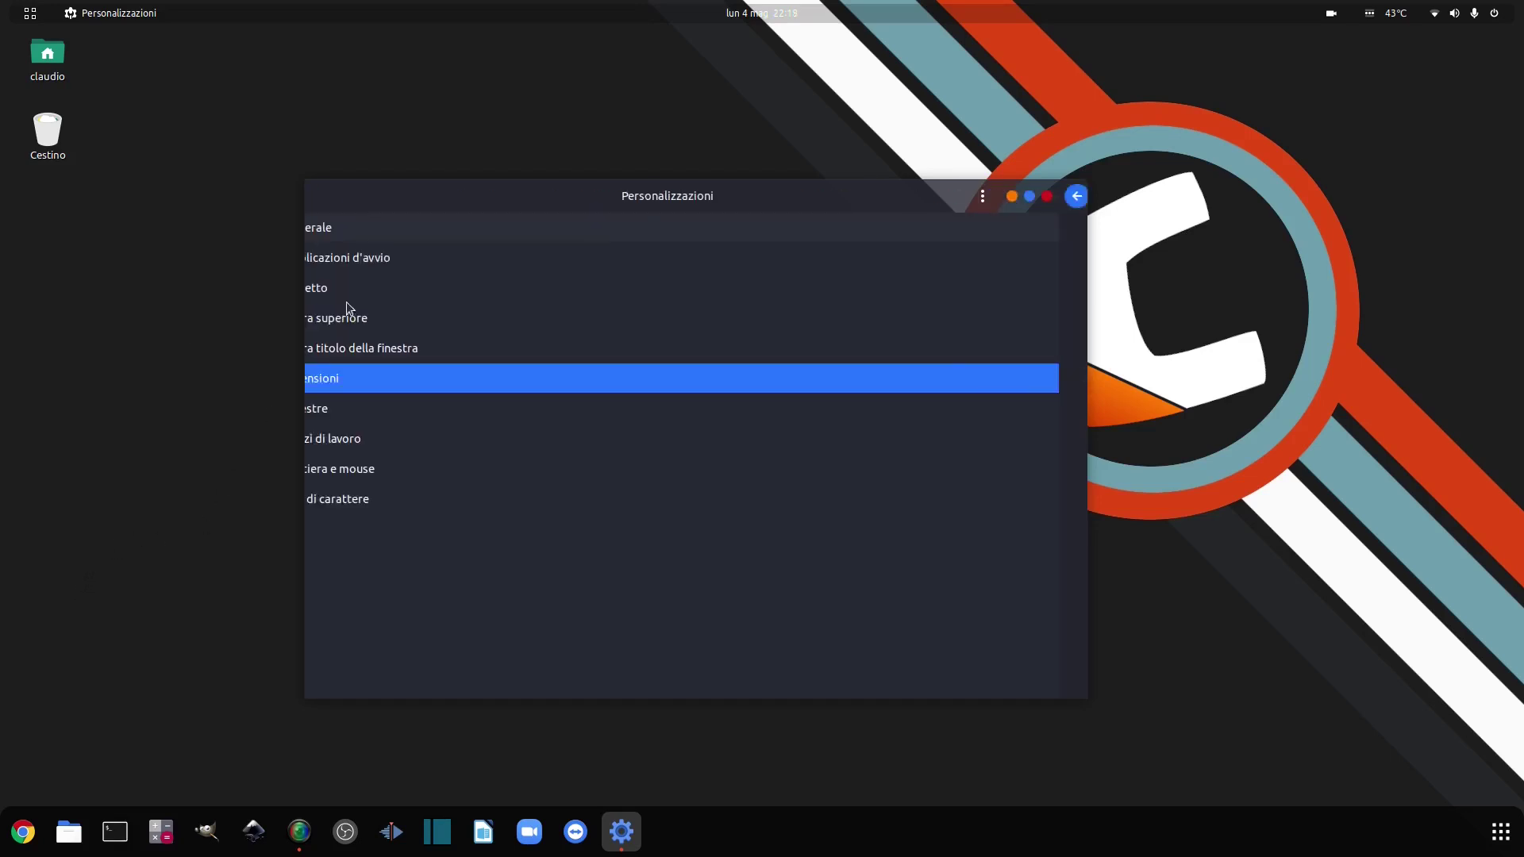
left_click(455, 412)
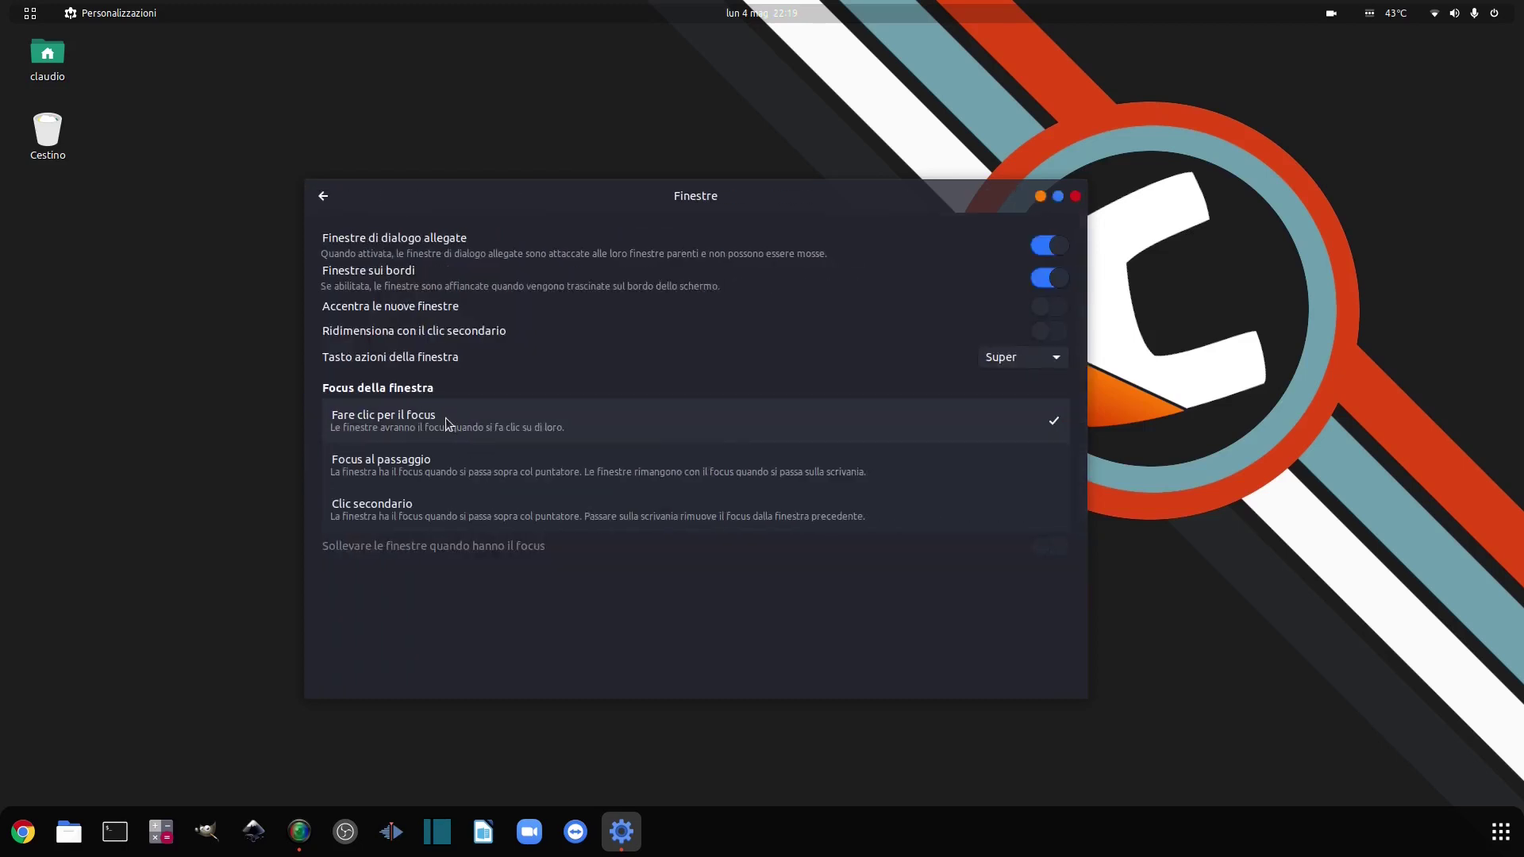
left_click(323, 197)
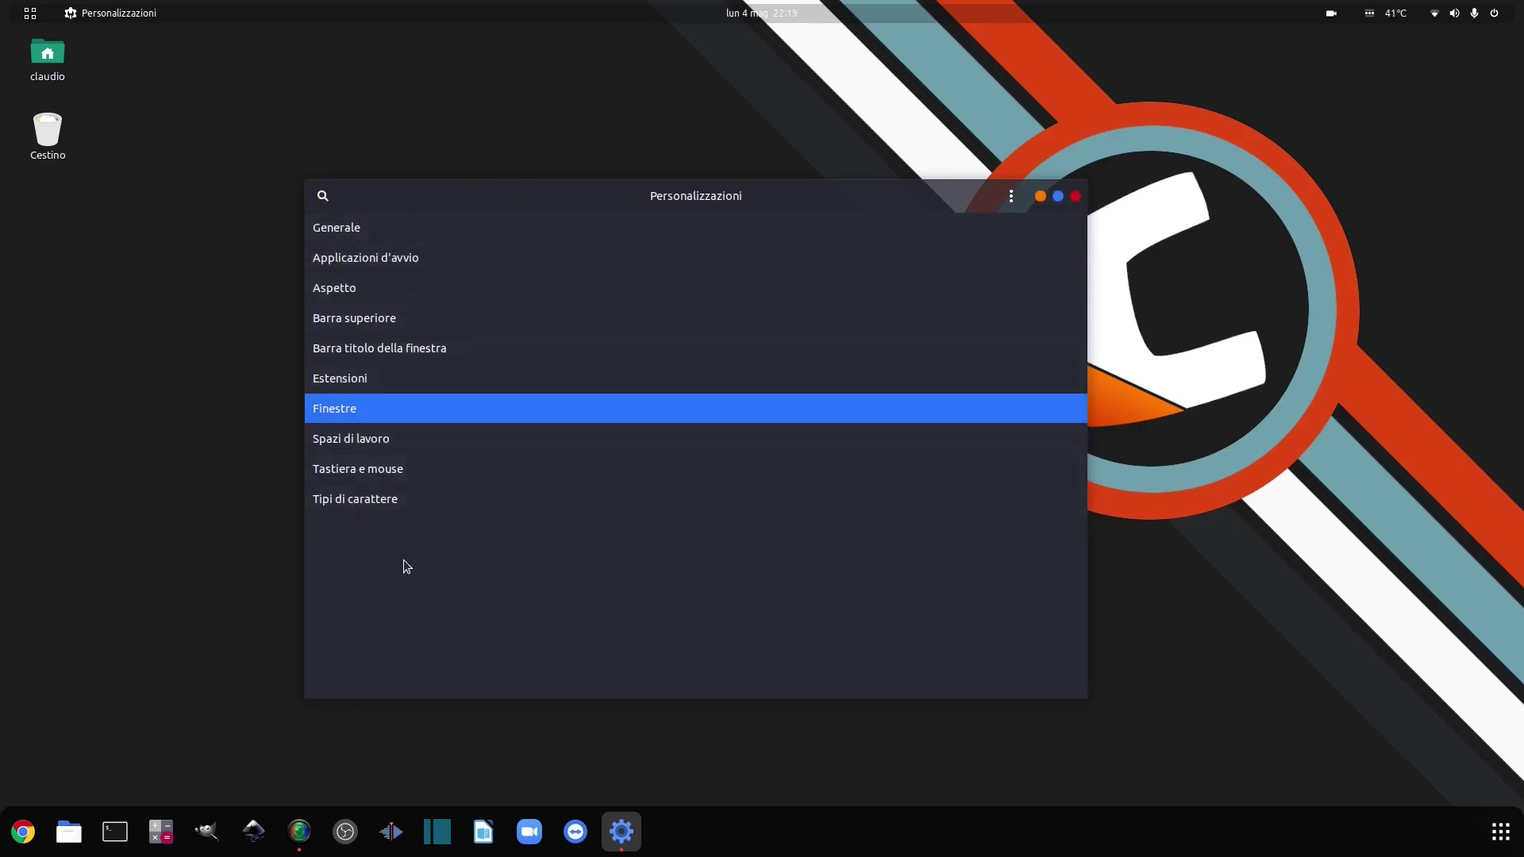
left_click(339, 510)
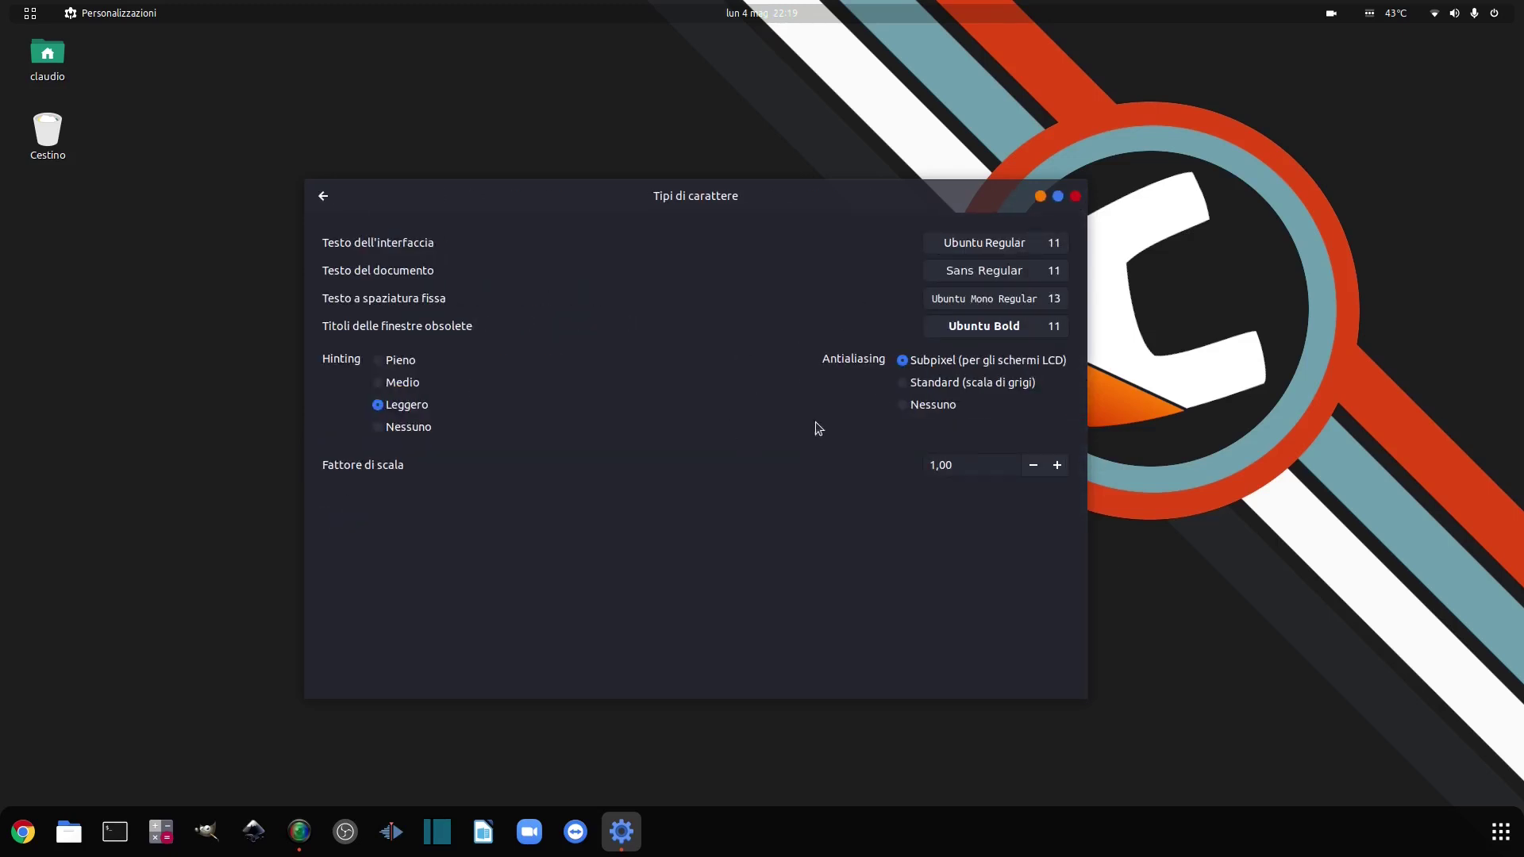
left_click(1076, 197)
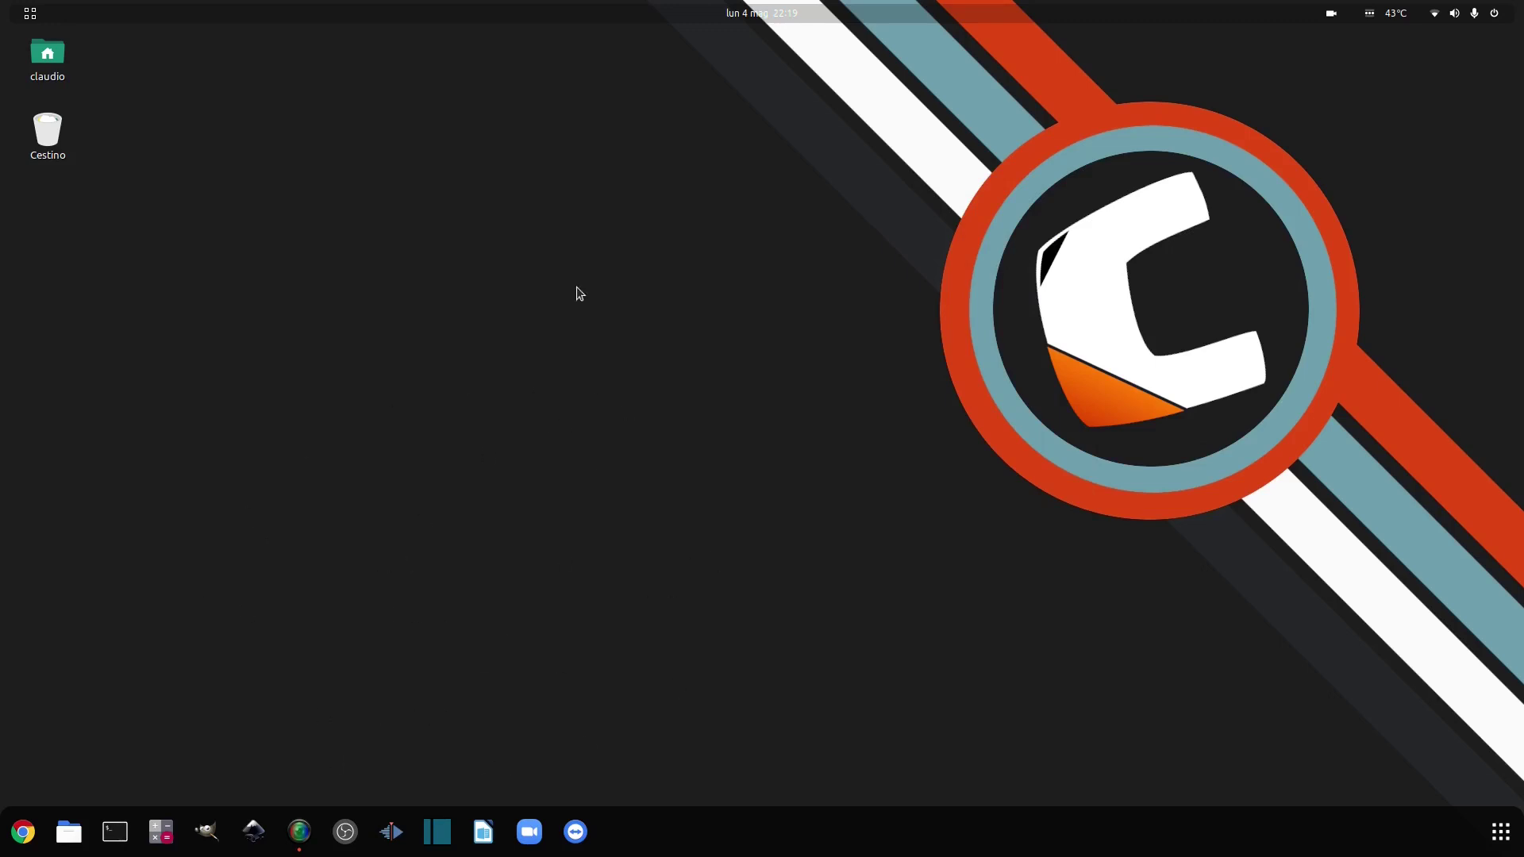
- Open Editor dconf, minimise the SimpleScreenRecorder window and accept the dconf caution notice
left_click(302, 840)
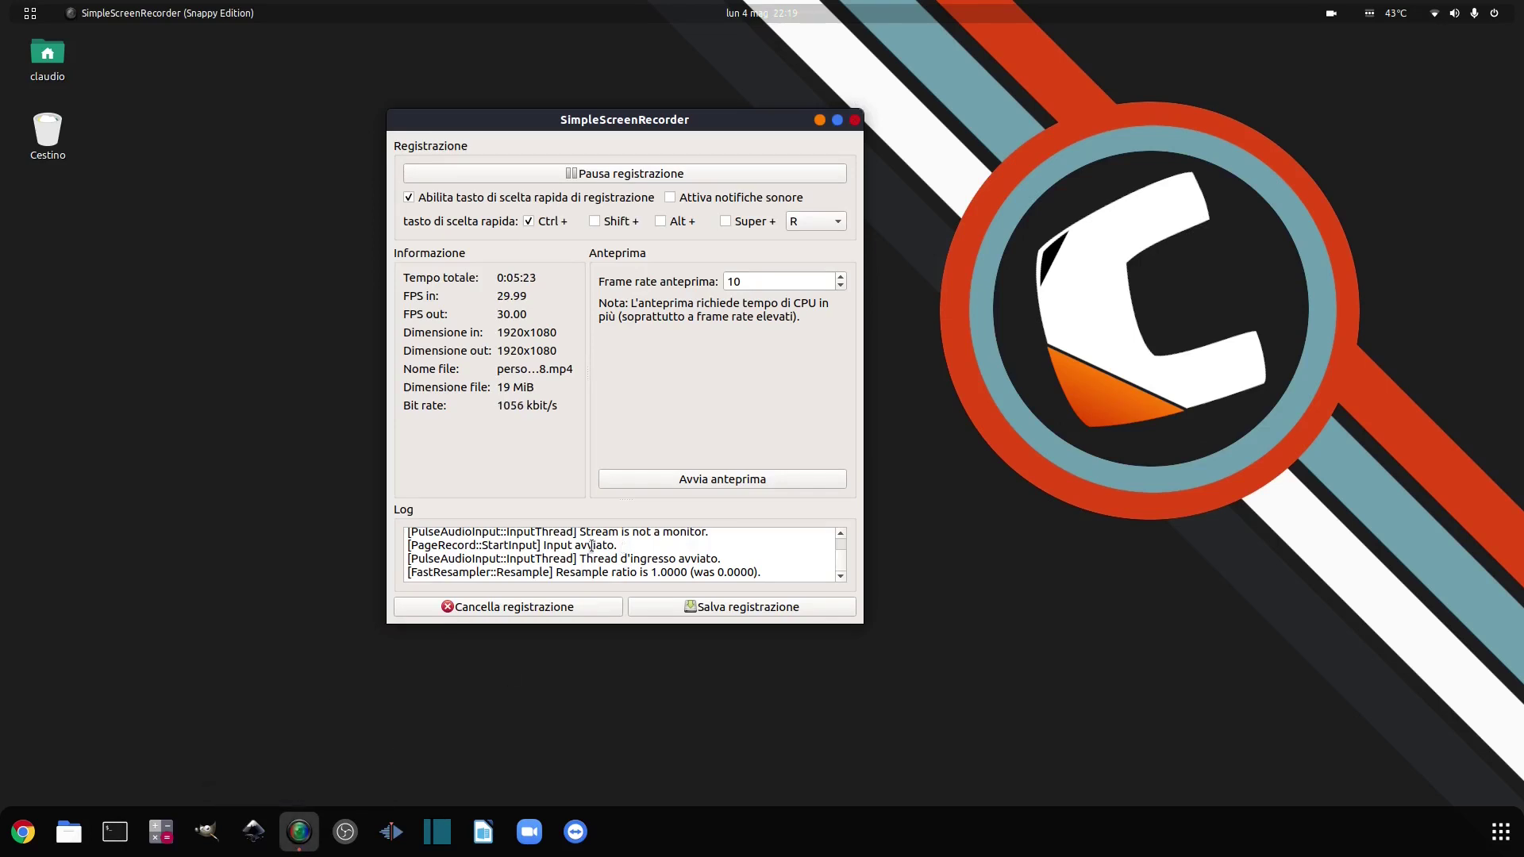
left_click(1500, 832)
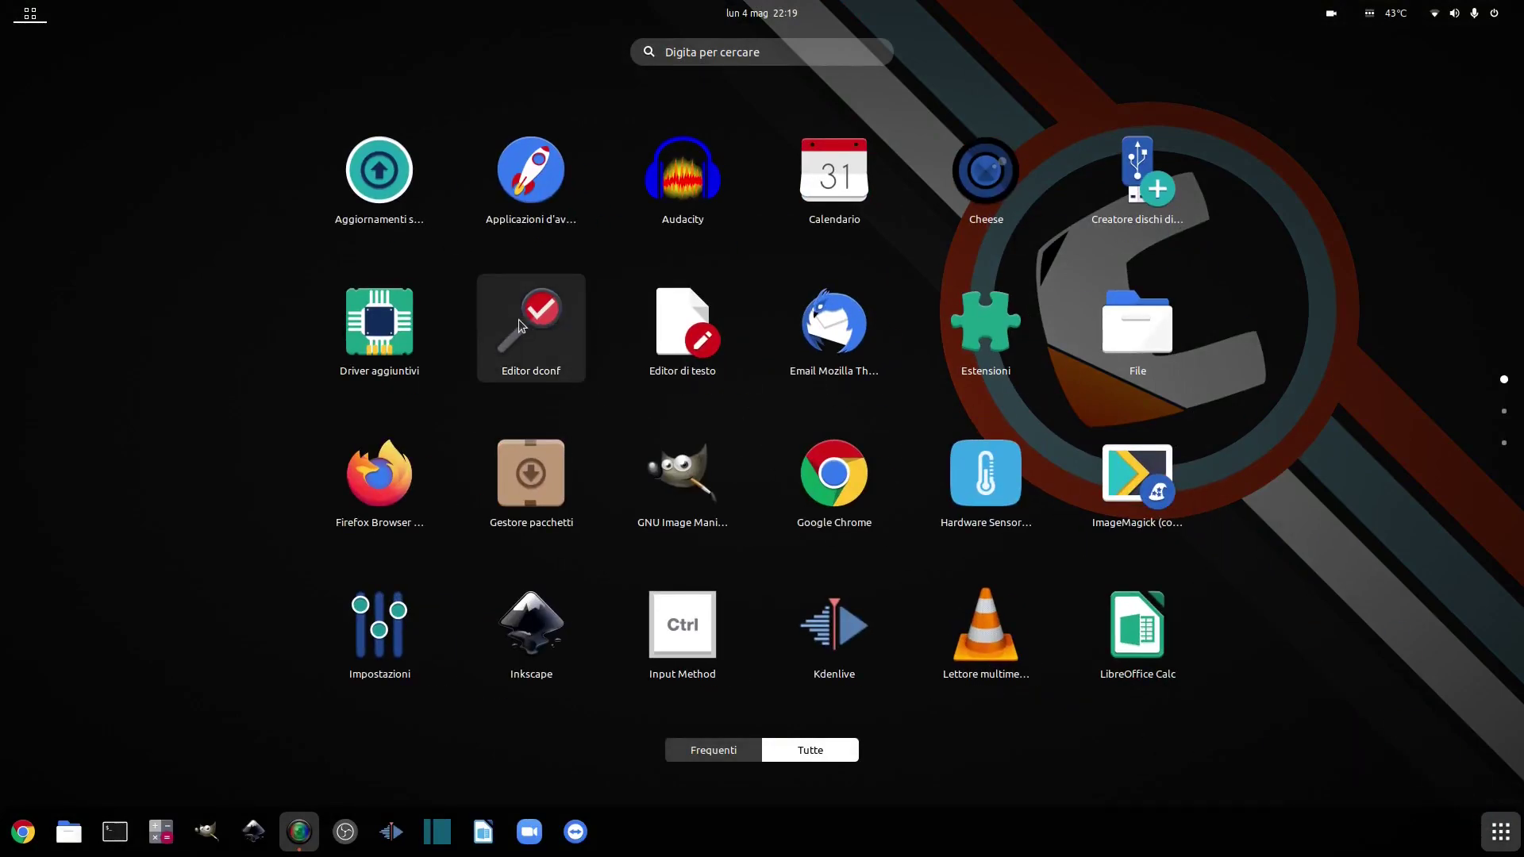
left_click(521, 325)
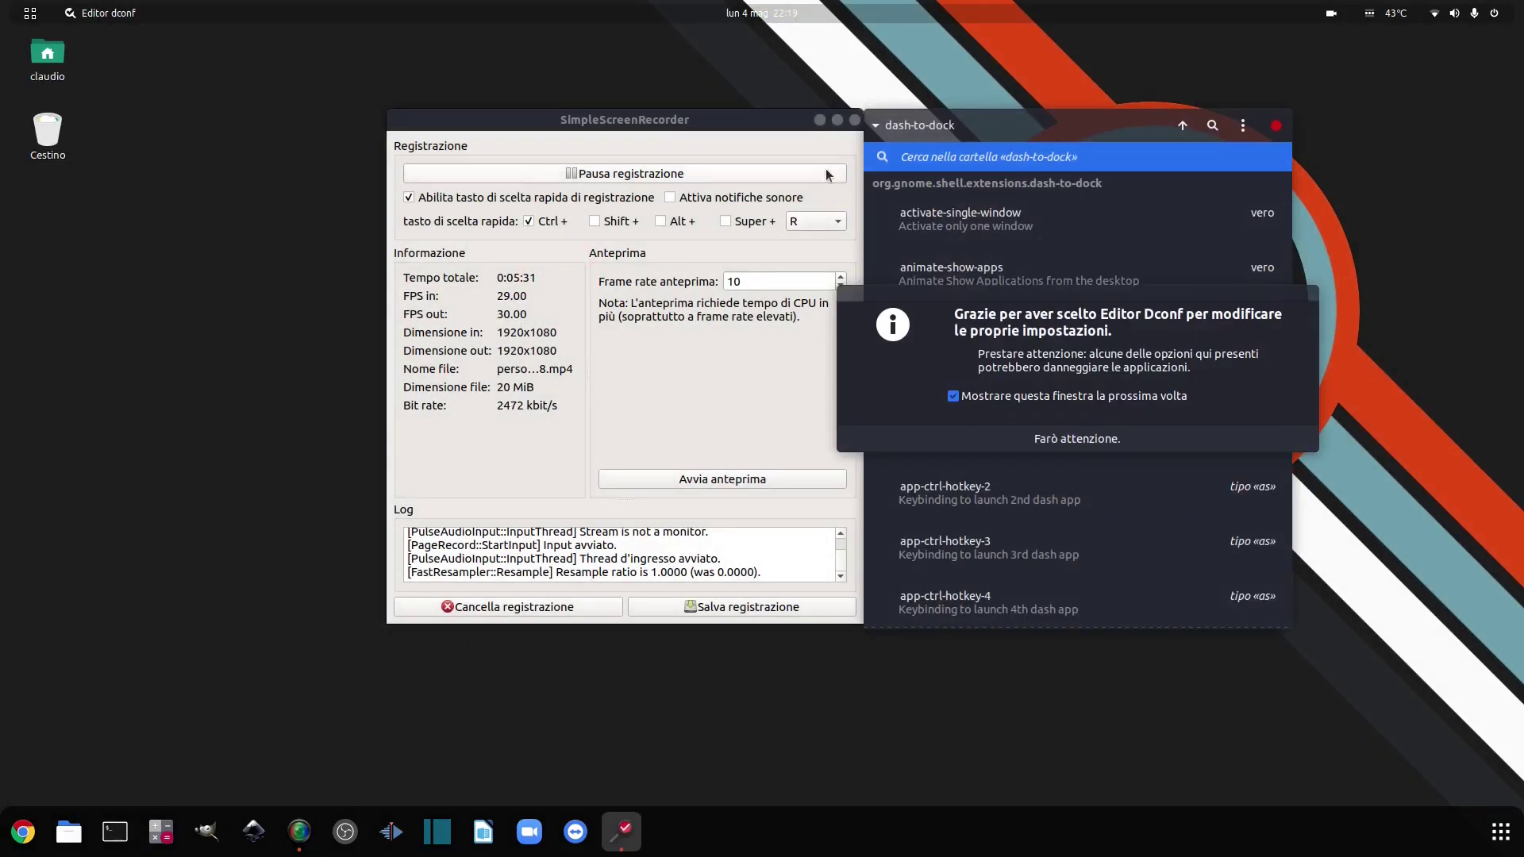
left_click(817, 123)
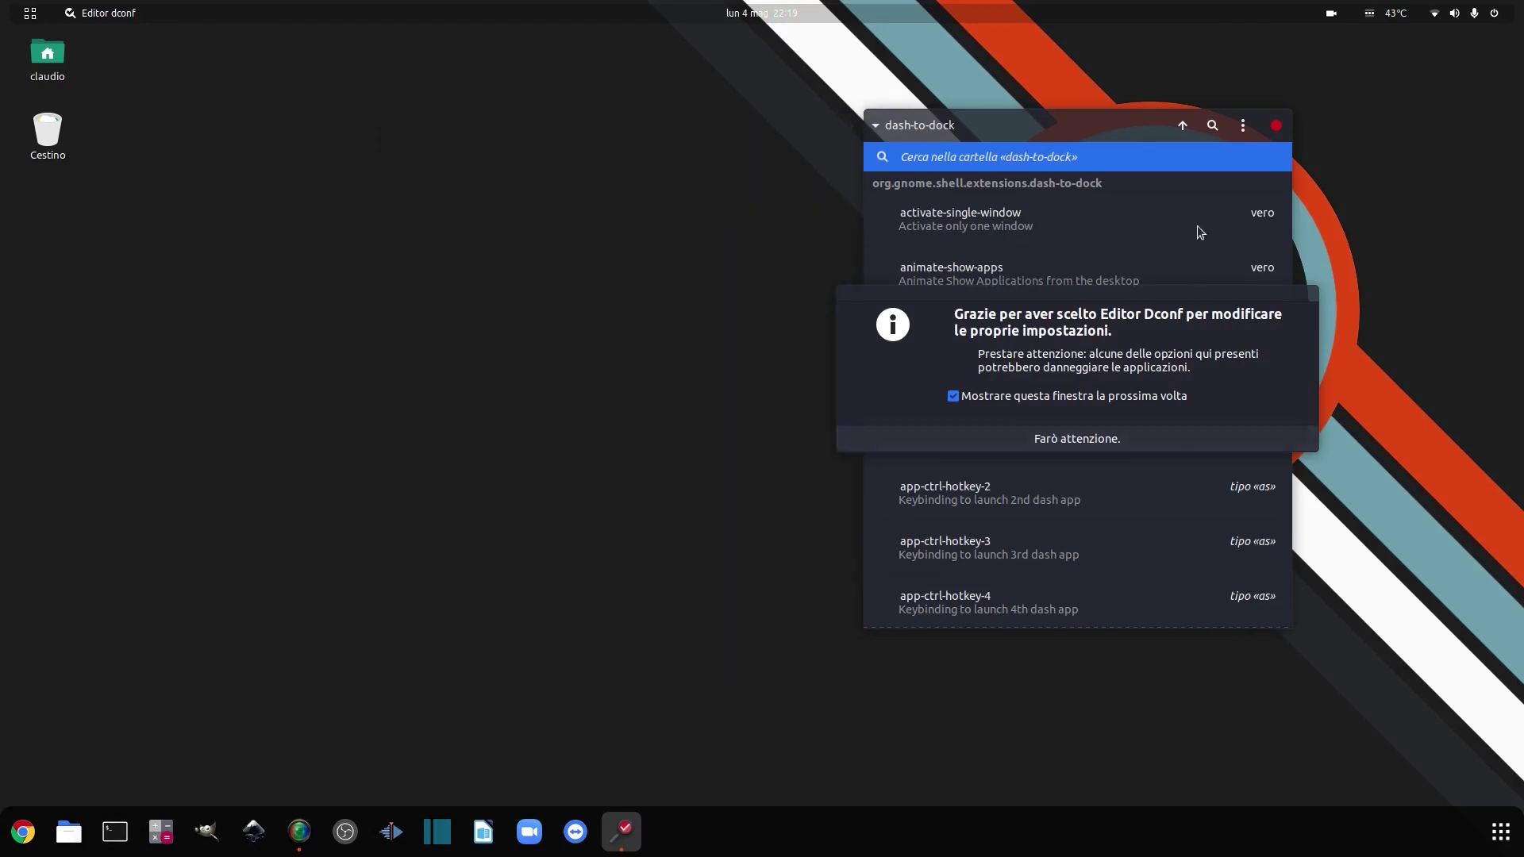
left_click(1102, 447)
left_click_drag(1068, 127, 689, 133)
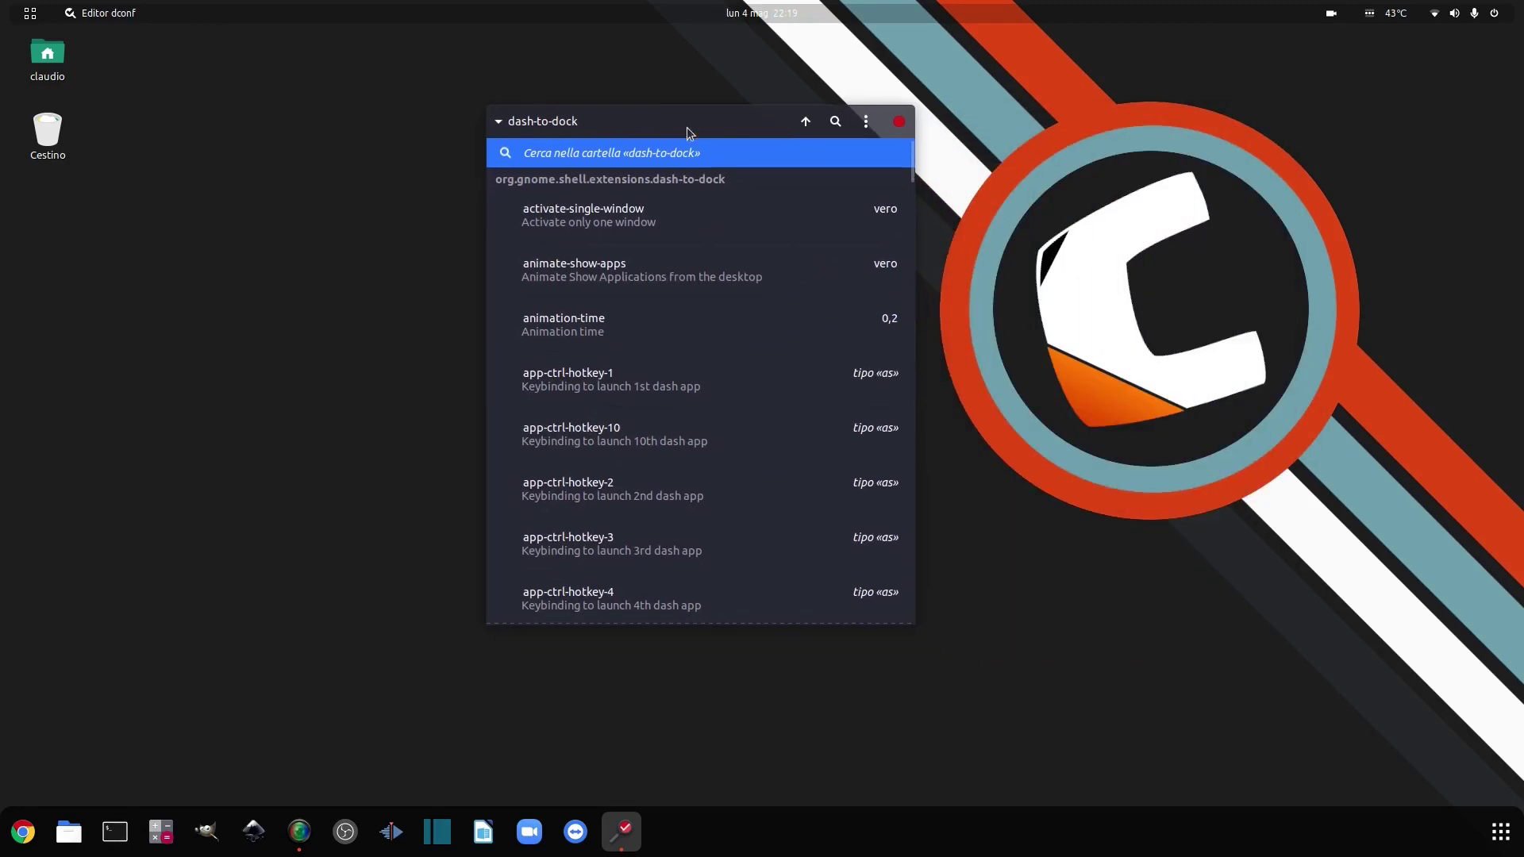
- Go back up to the org folder and reopen the path org/gnome/shell/extensions/dash-to-dock
key("alt+Up")
key("alt+Up")
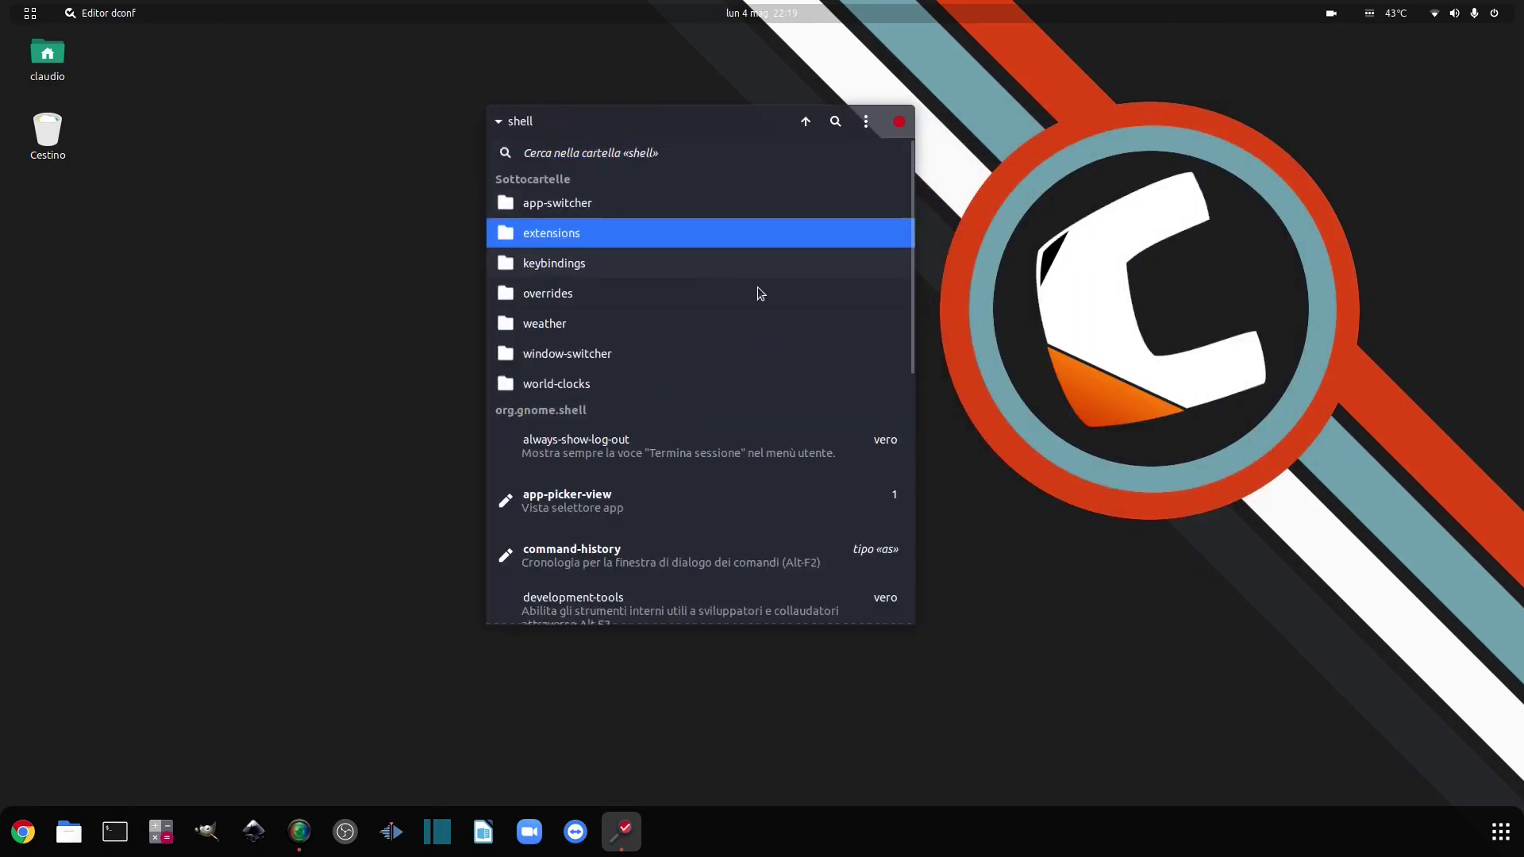
key("alt+Up")
key("alt+Up")
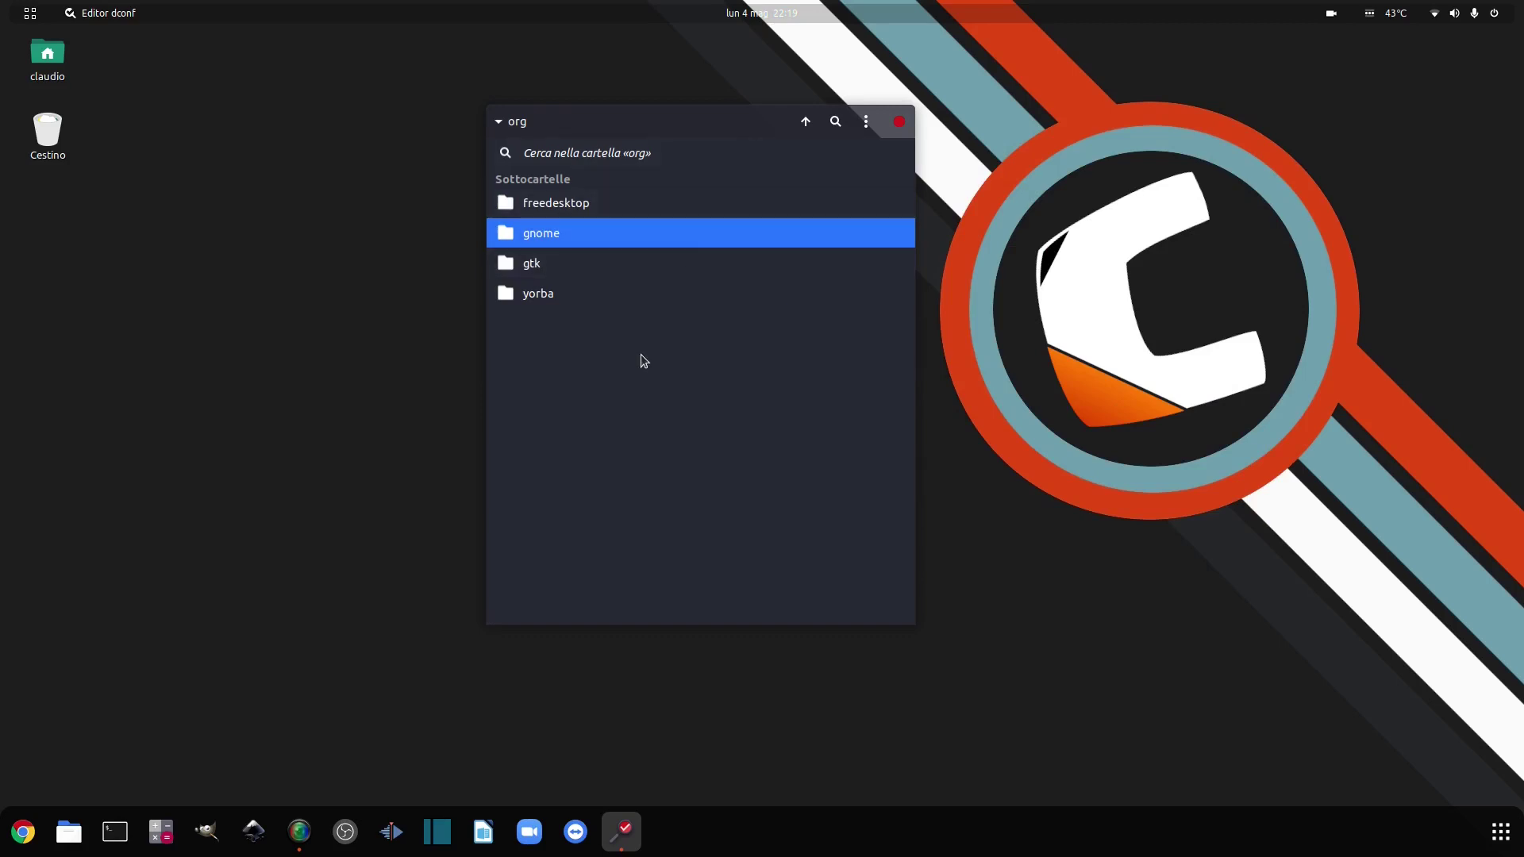
left_click(569, 241)
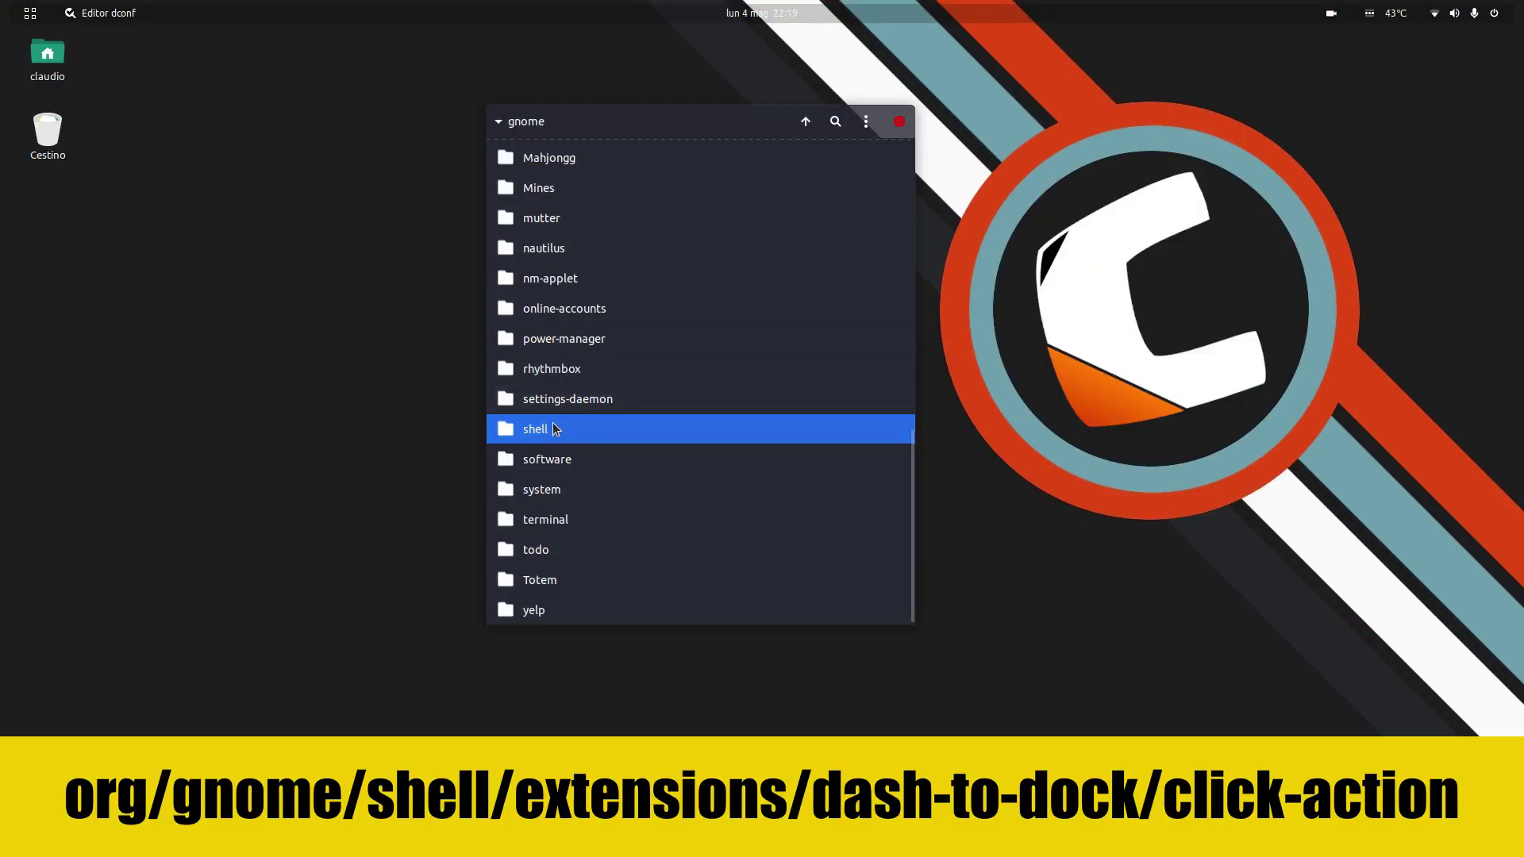
left_click(554, 430)
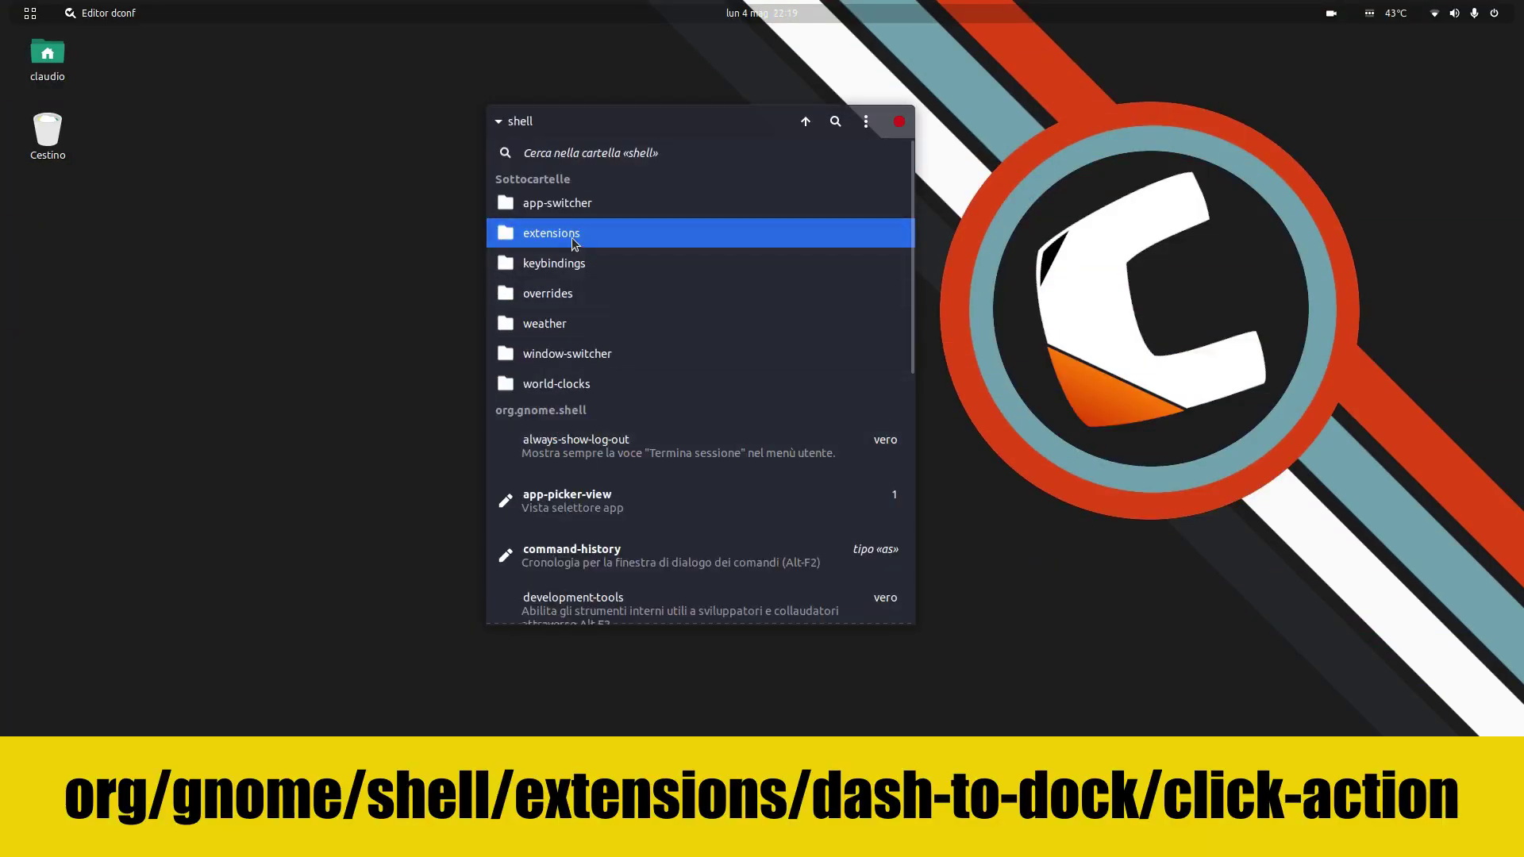
left_click(573, 239)
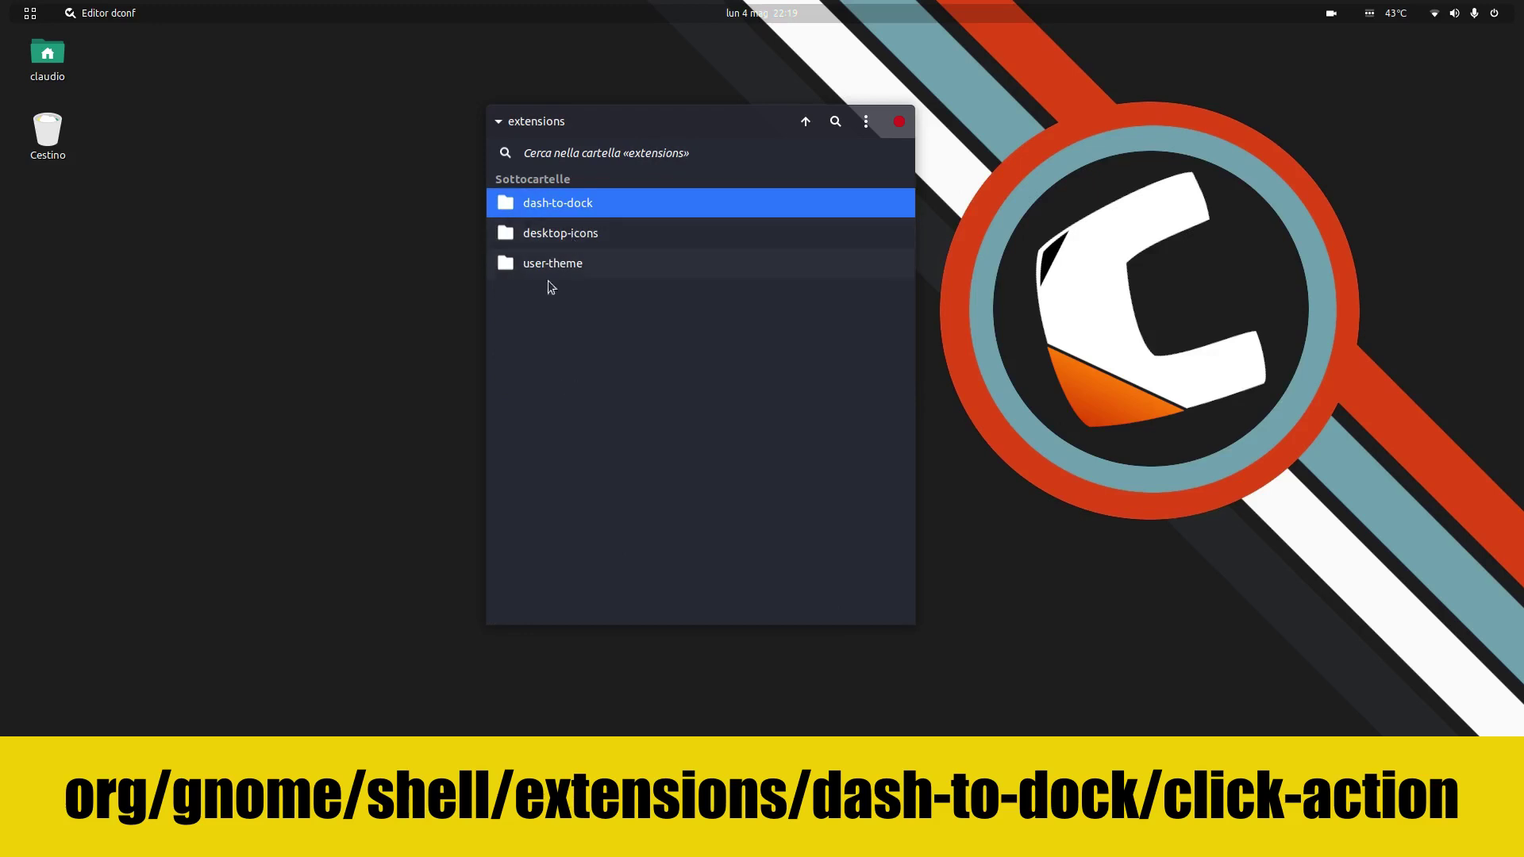
left_click(555, 209)
- Turn off the default value of the dash-to-dock click-action key, set its custom value to 'minimize', and return to the key list
scroll(636, 412, "down", 10)
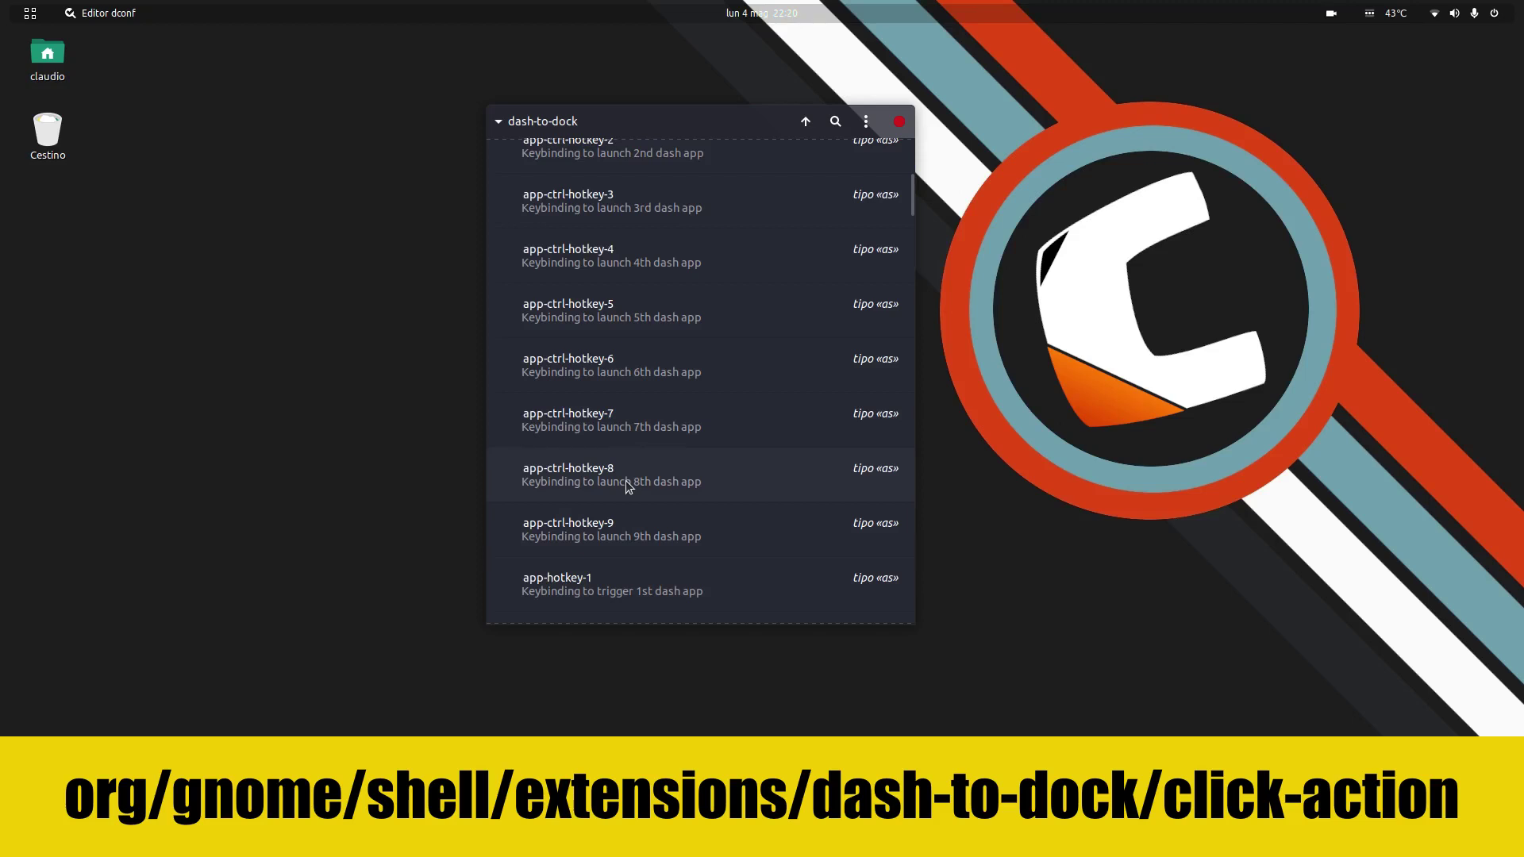
scroll(625, 479, "down", 10)
scroll(635, 462, "down", 15)
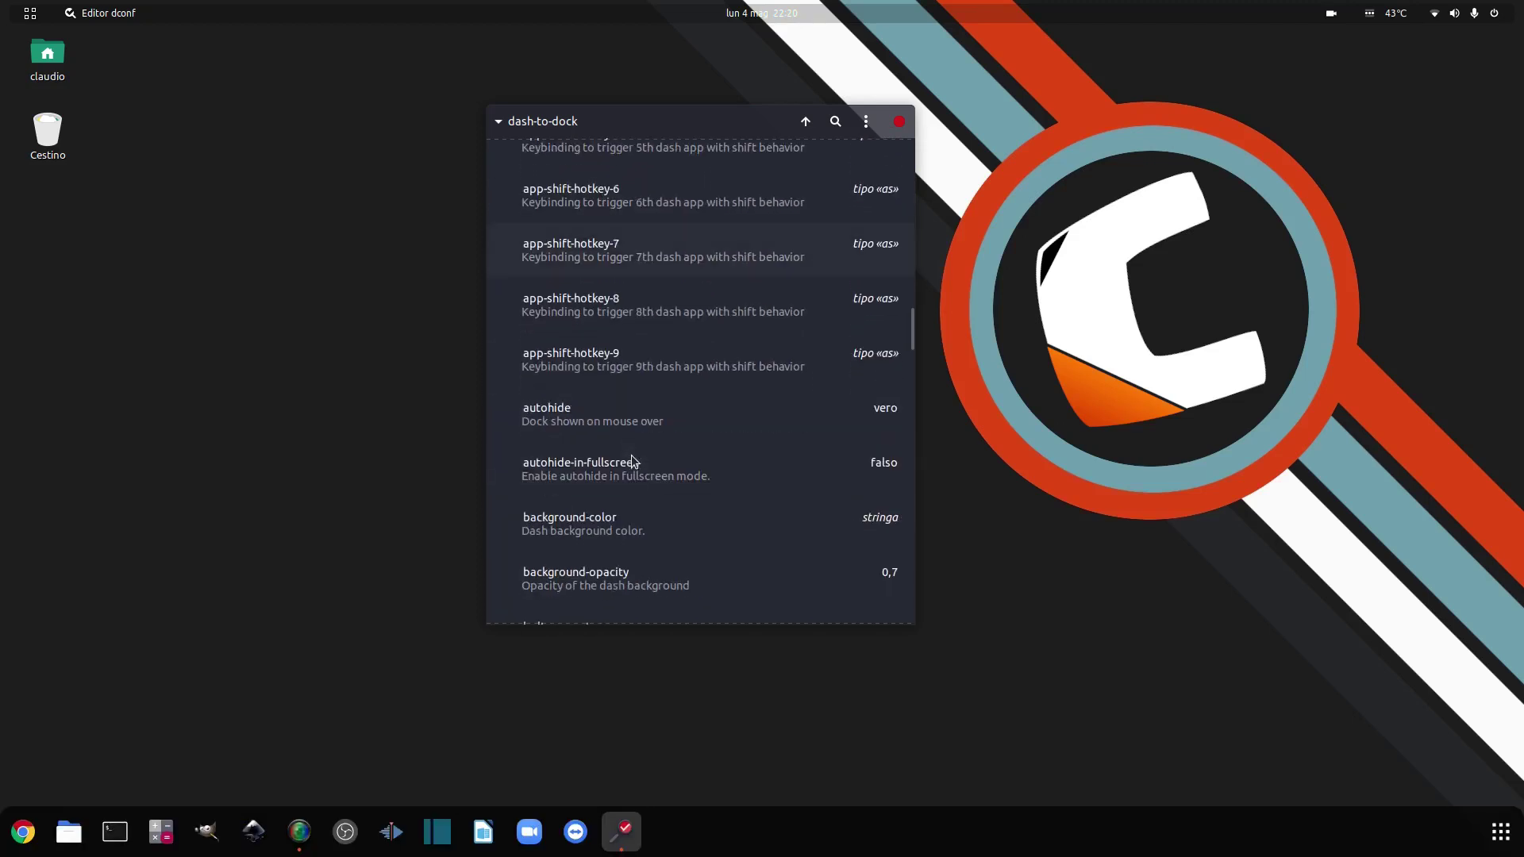
scroll(635, 462, "down", 3)
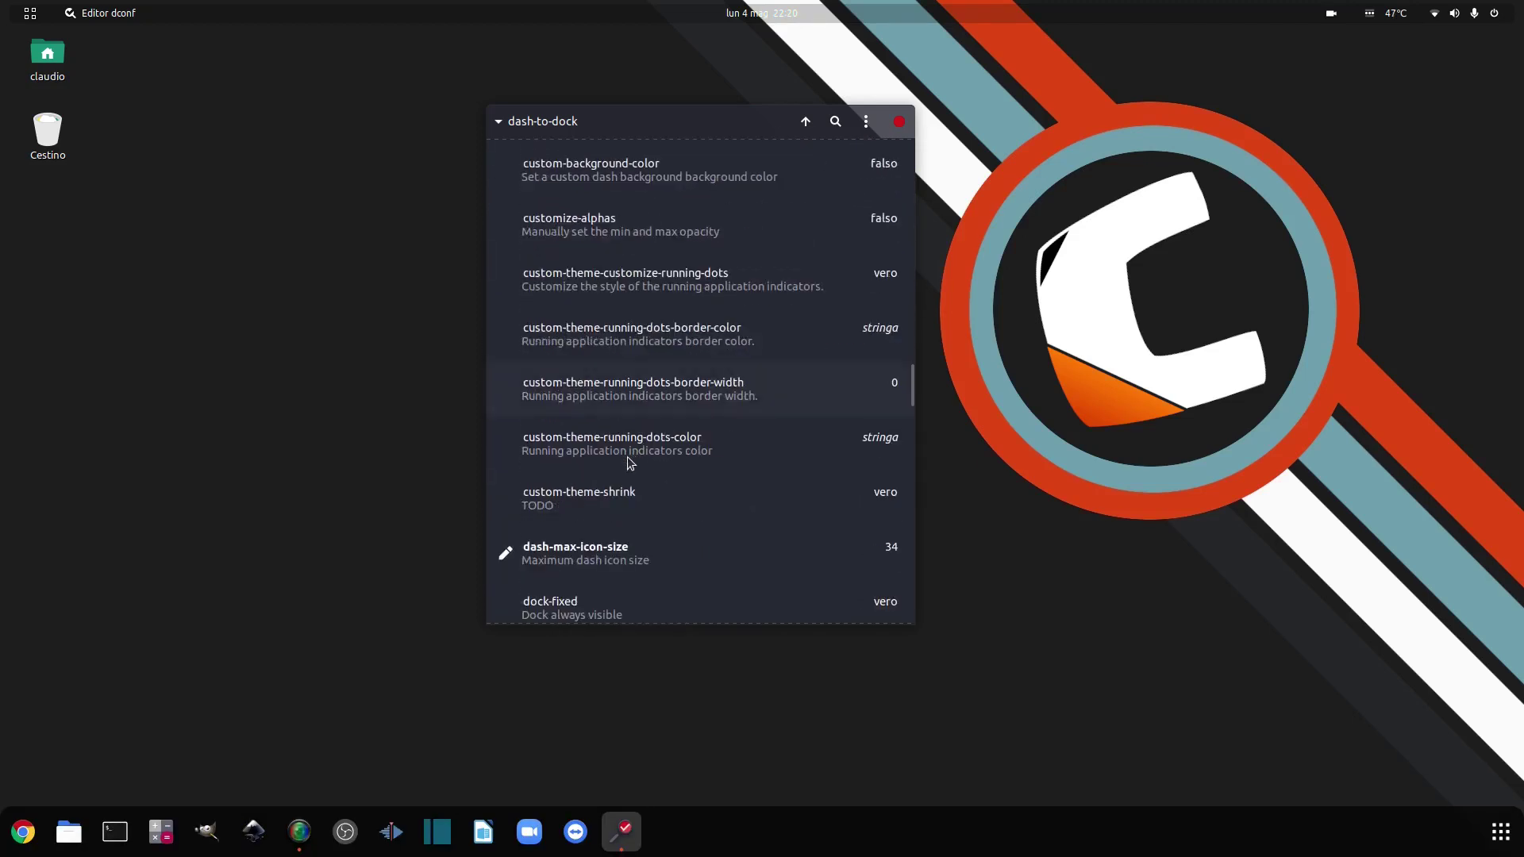
scroll(625, 465, "up", 4)
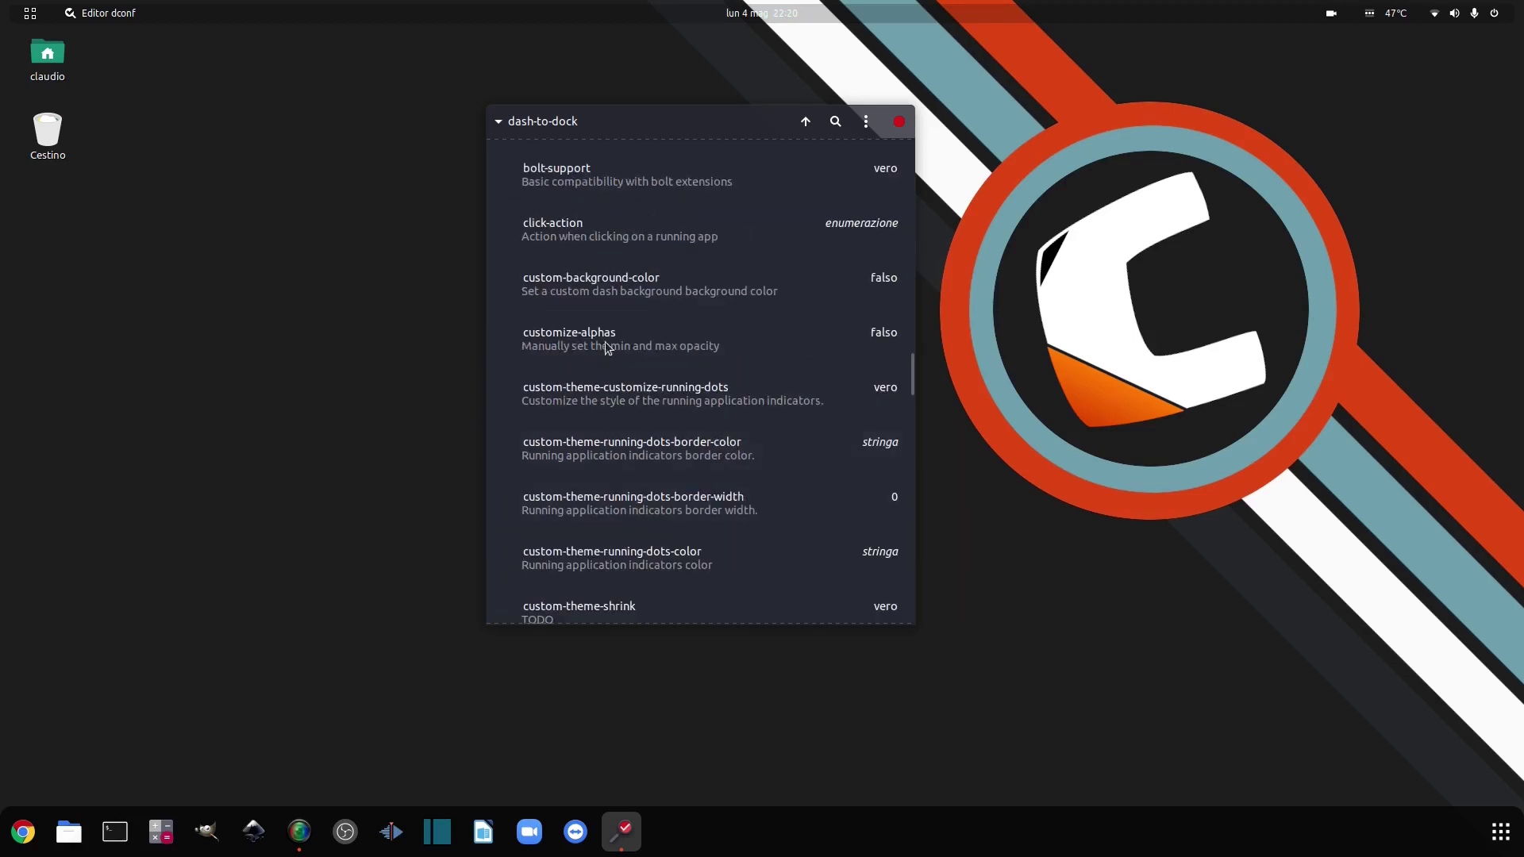
left_click(611, 243)
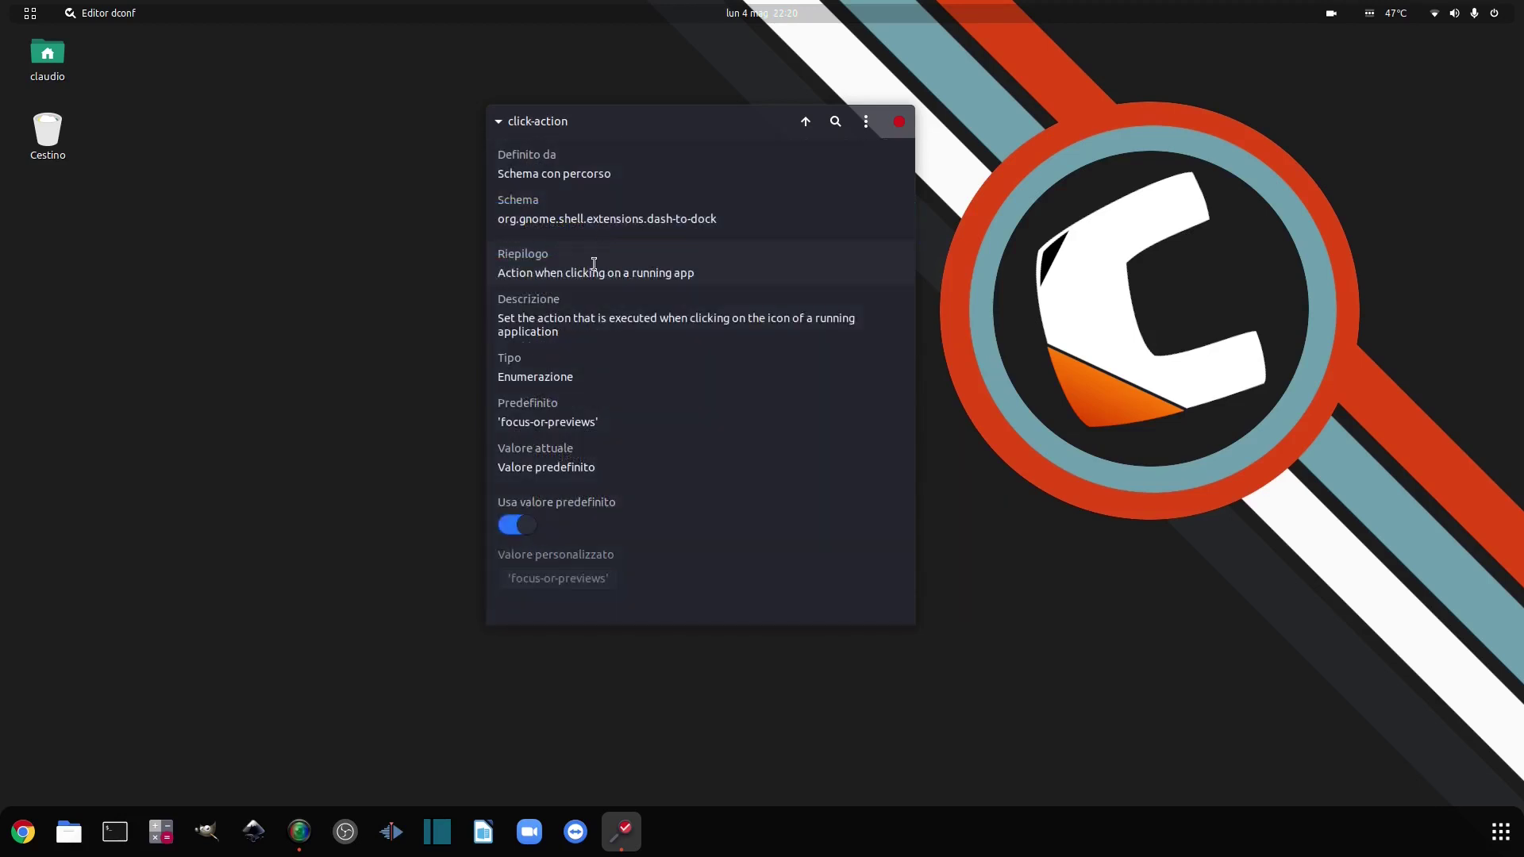
left_click(516, 526)
left_click(569, 578)
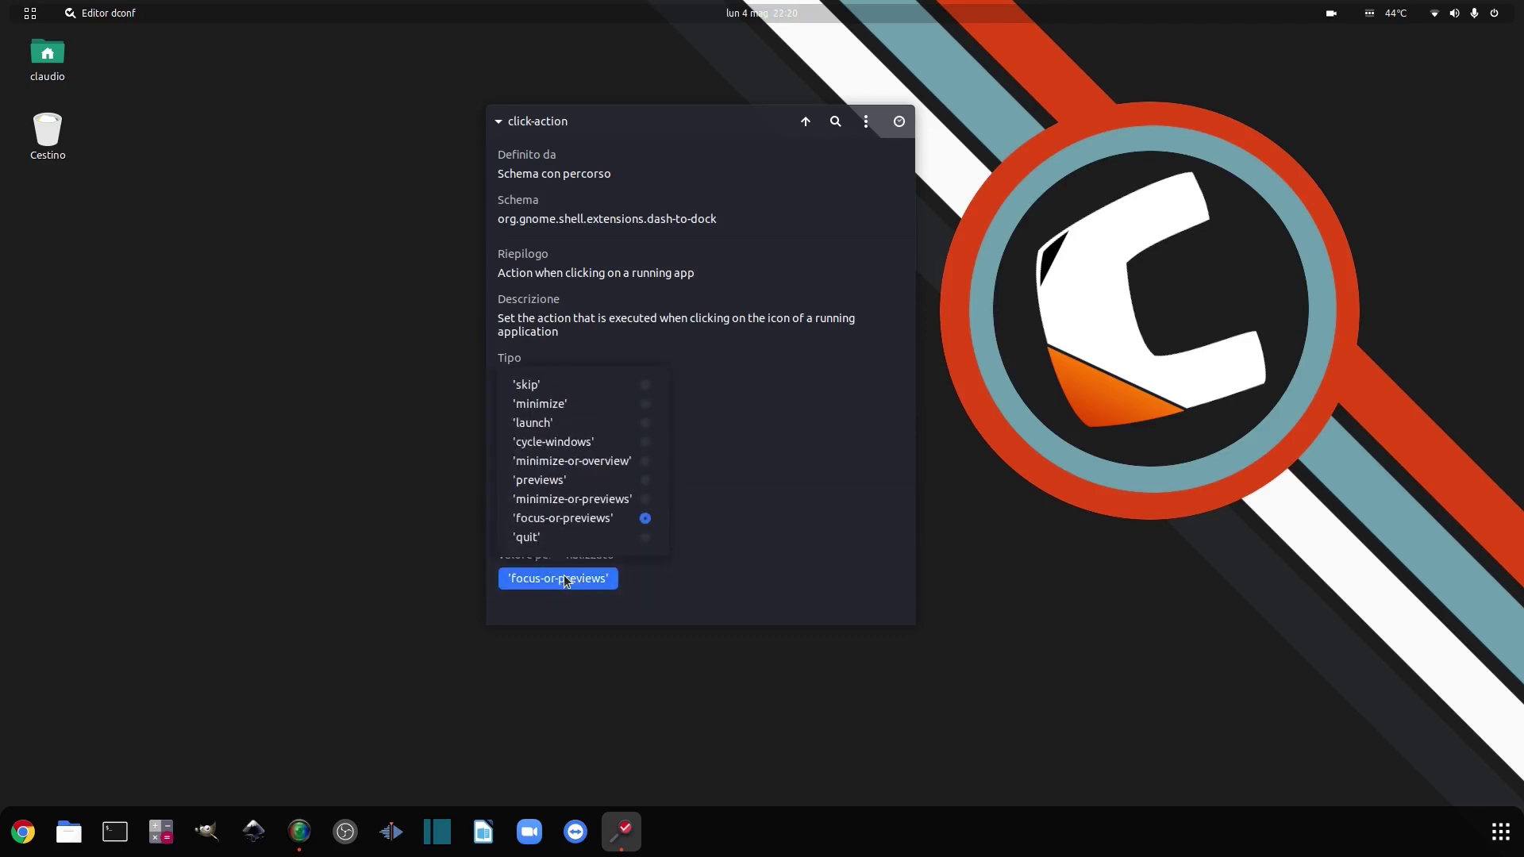
left_click(583, 408)
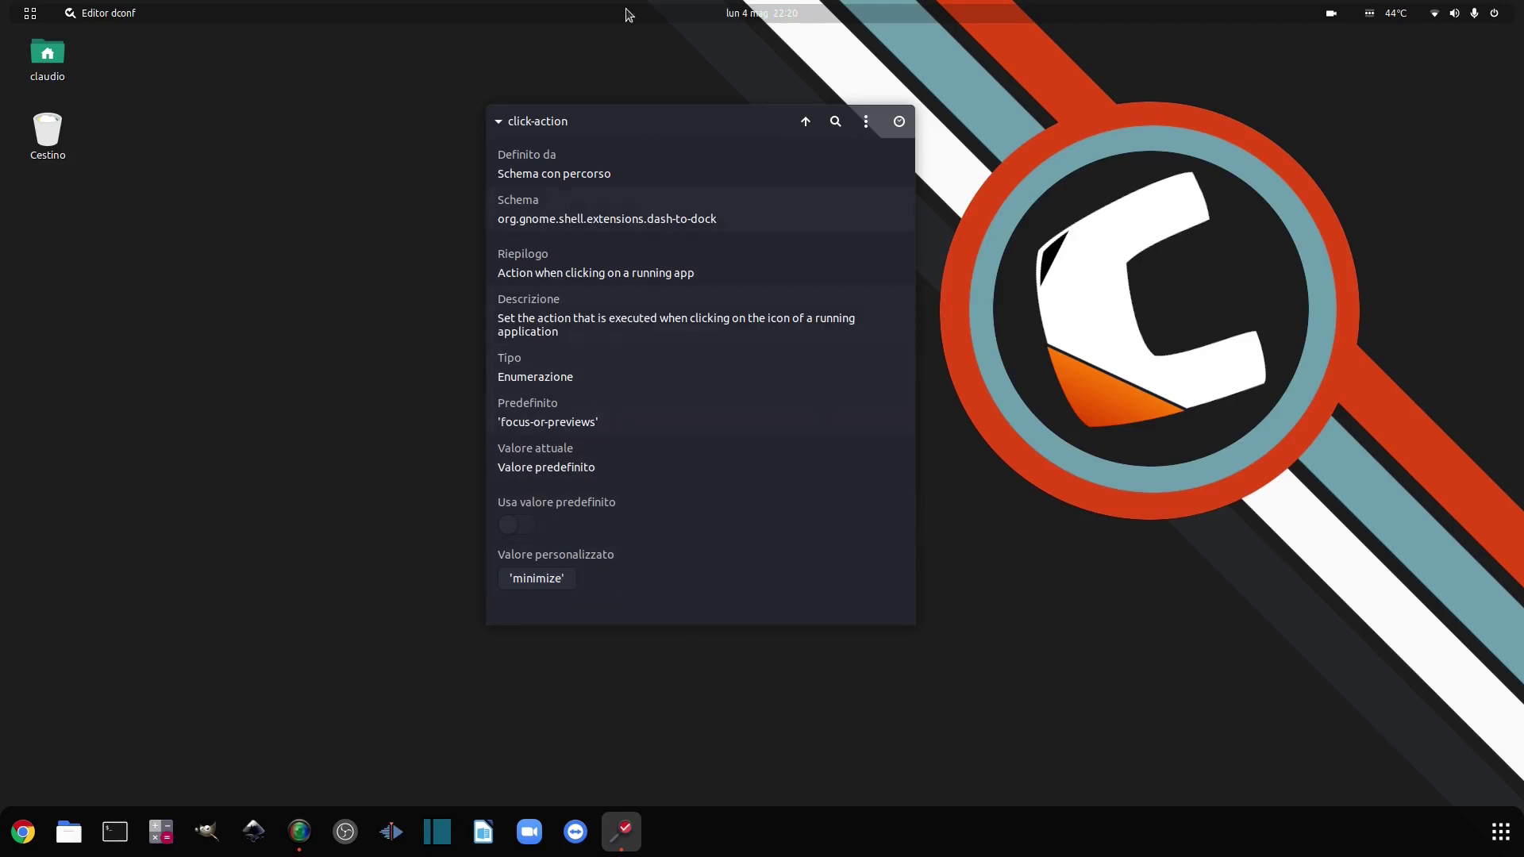
key("alt+Up")
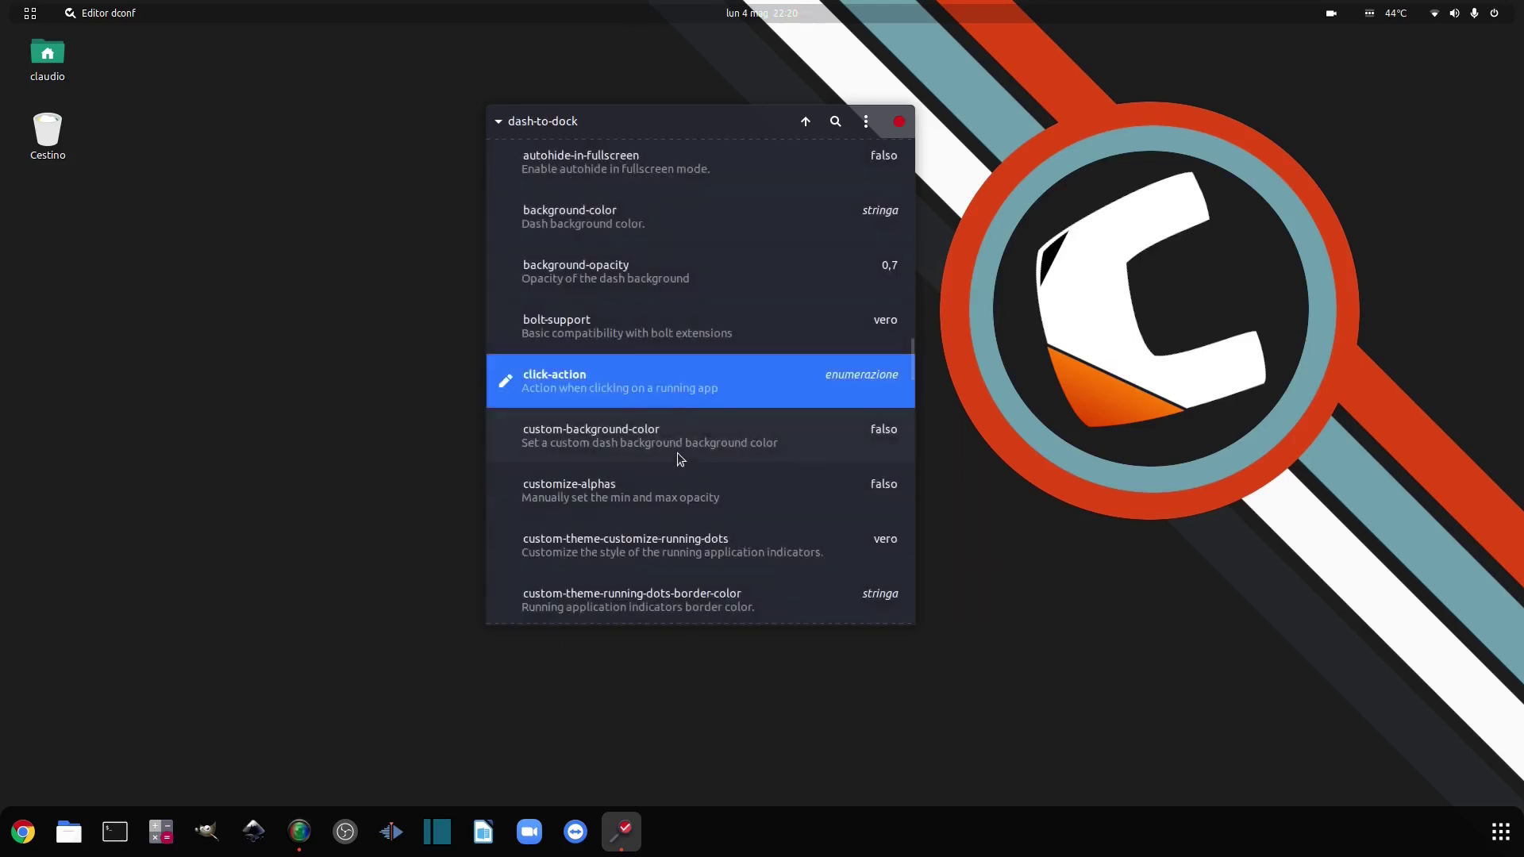
- Test the dock's click action by repeatedly minimising and restoring the Editor dconf window from its dock icon
left_click(567, 122)
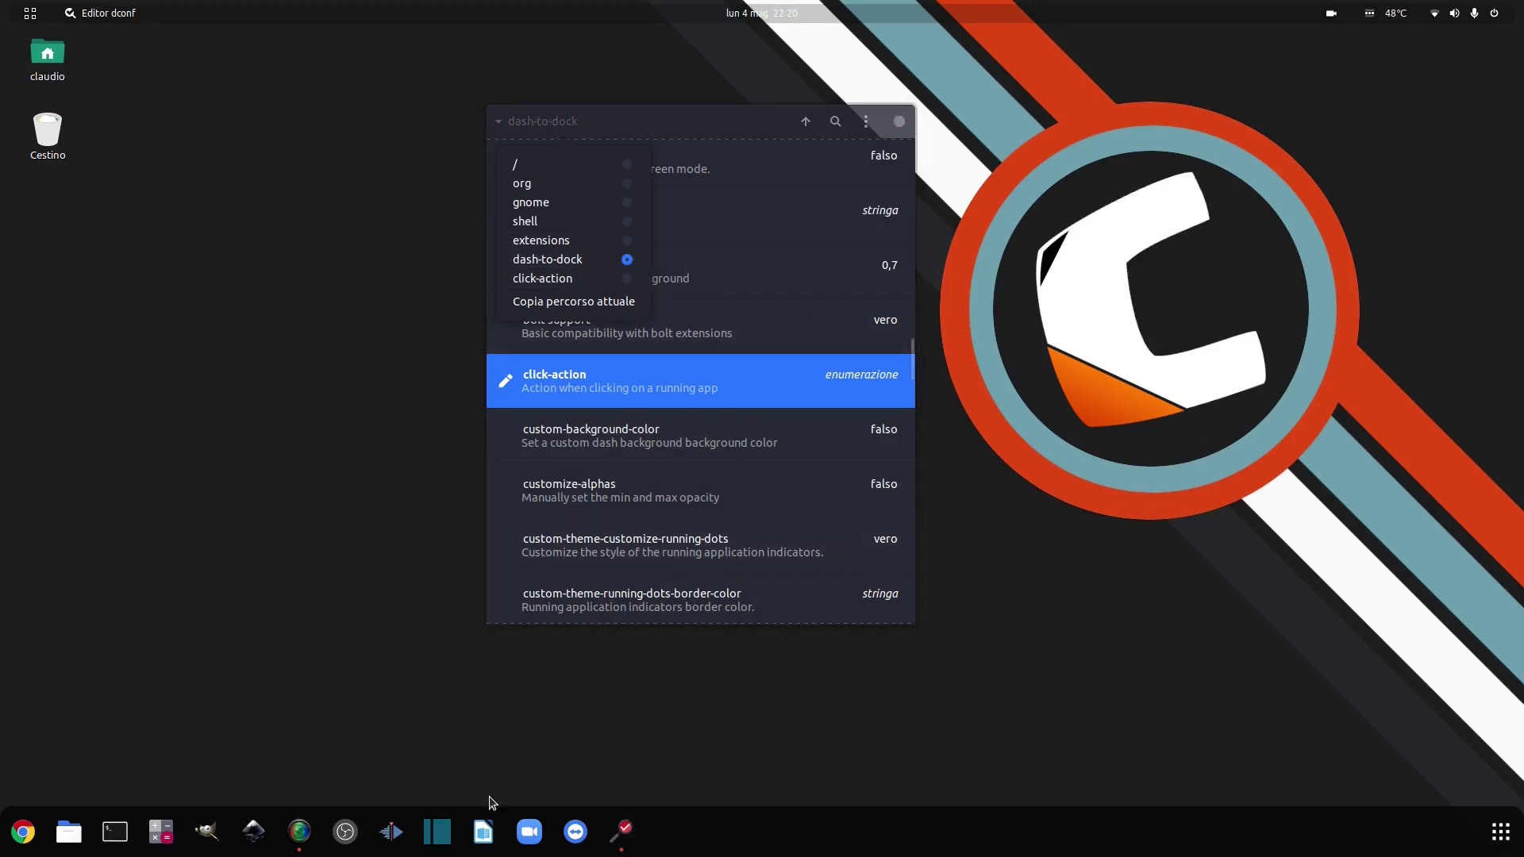
left_click(620, 842)
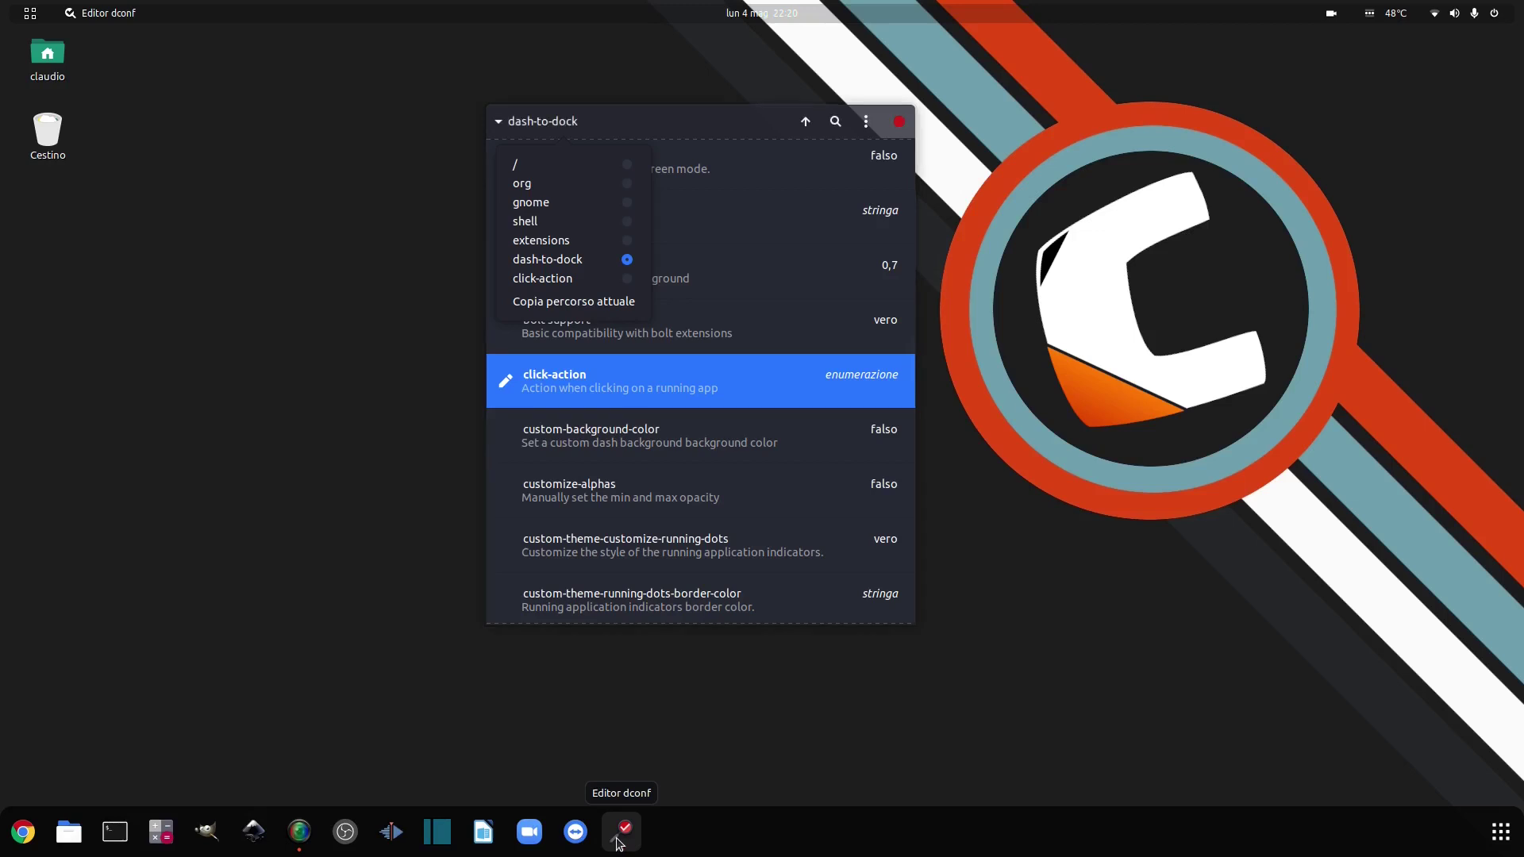
left_click(623, 842)
left_click(625, 842)
left_click(624, 842)
left_click(625, 842)
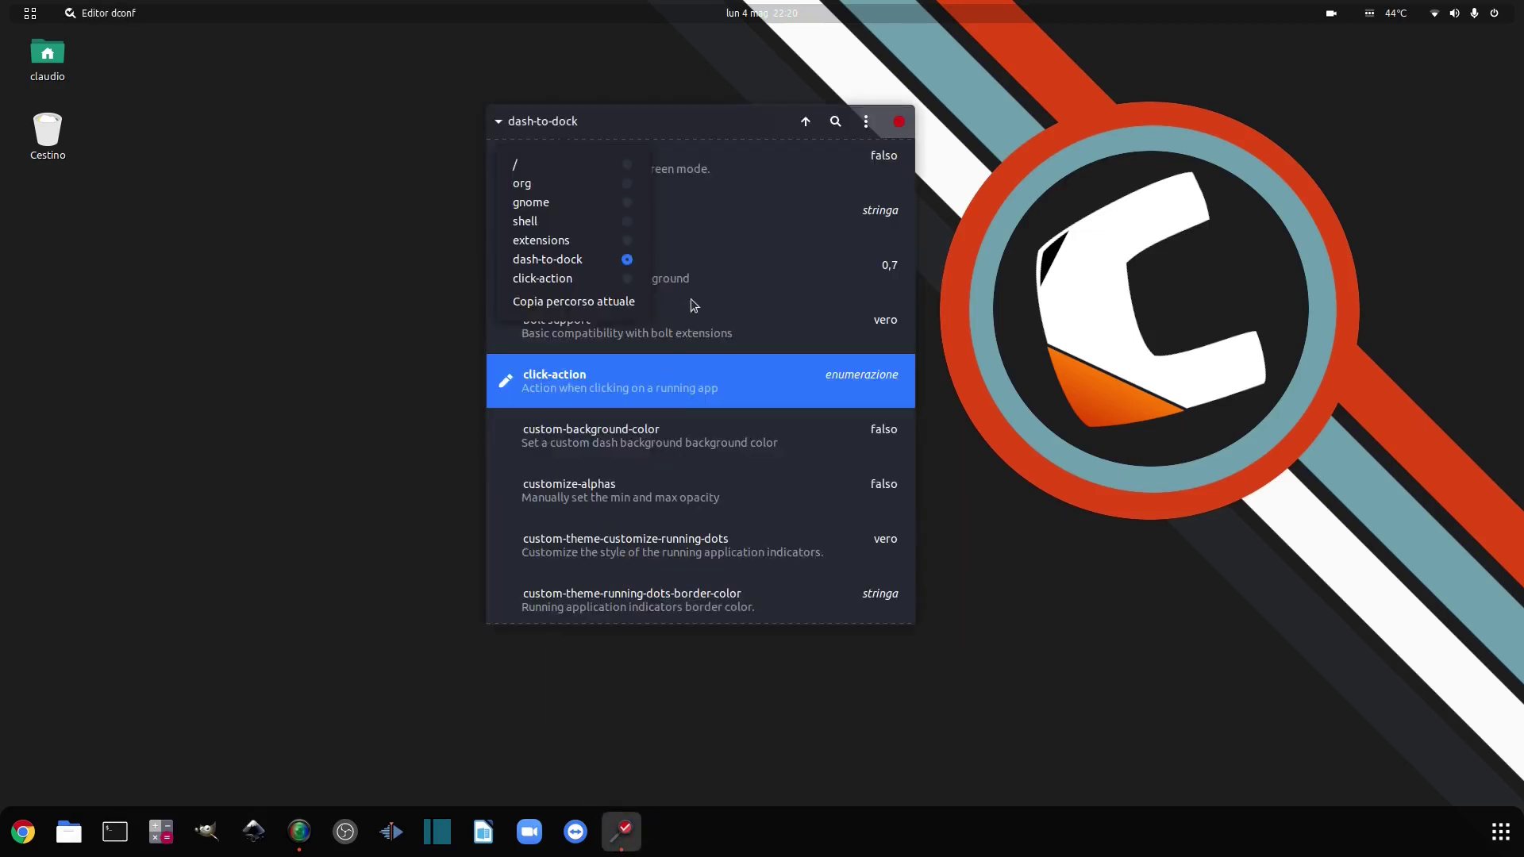
- Return to the org folder and go down through gnome, shell and extensions to dash-to-dock
key("alt+Up")
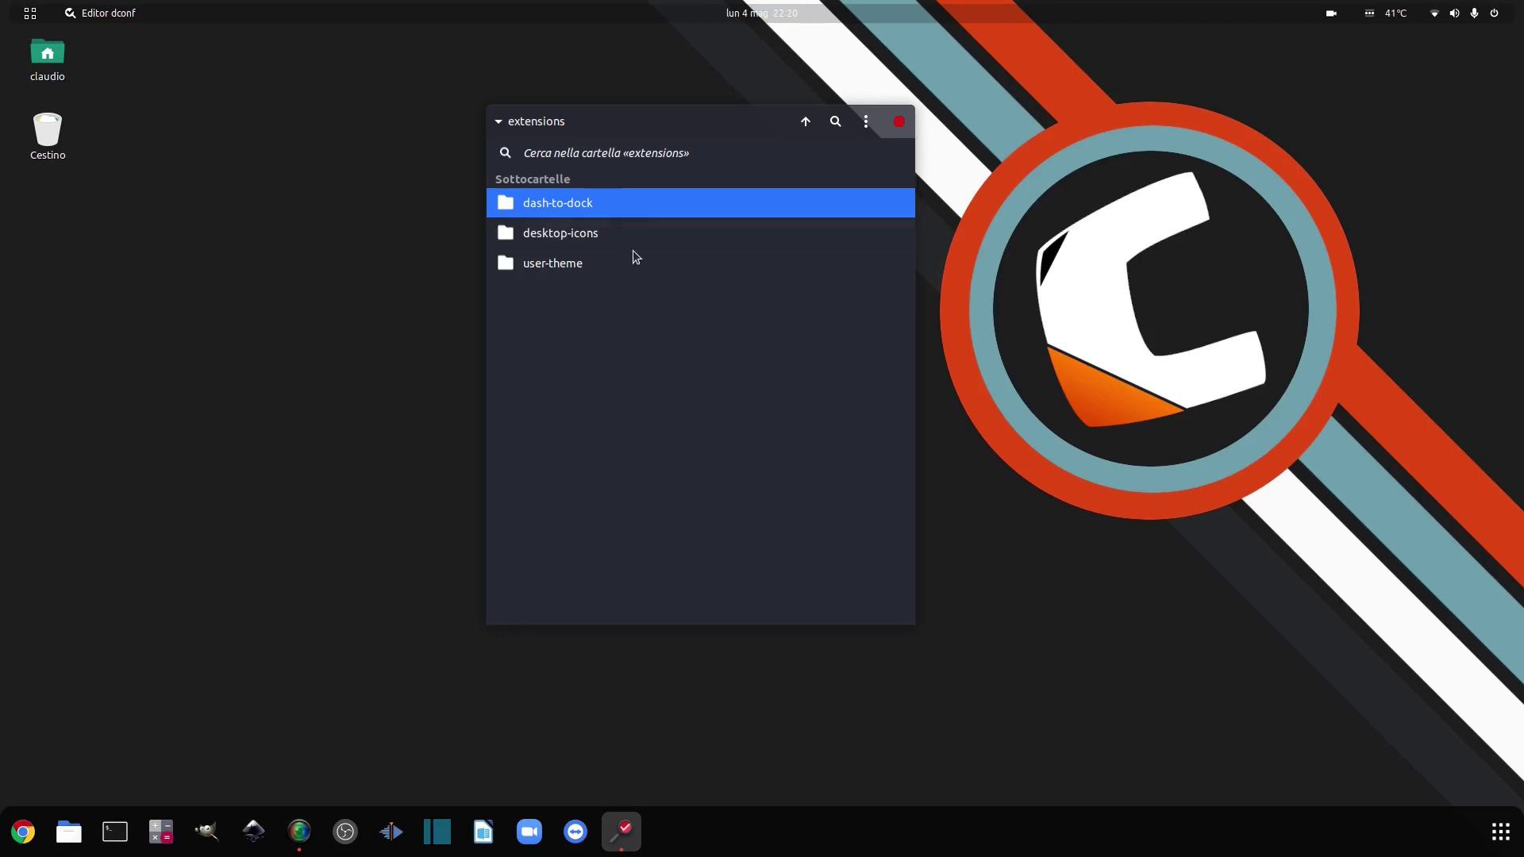
key("alt+Up")
key("alt+Up")
key("alt+Up")
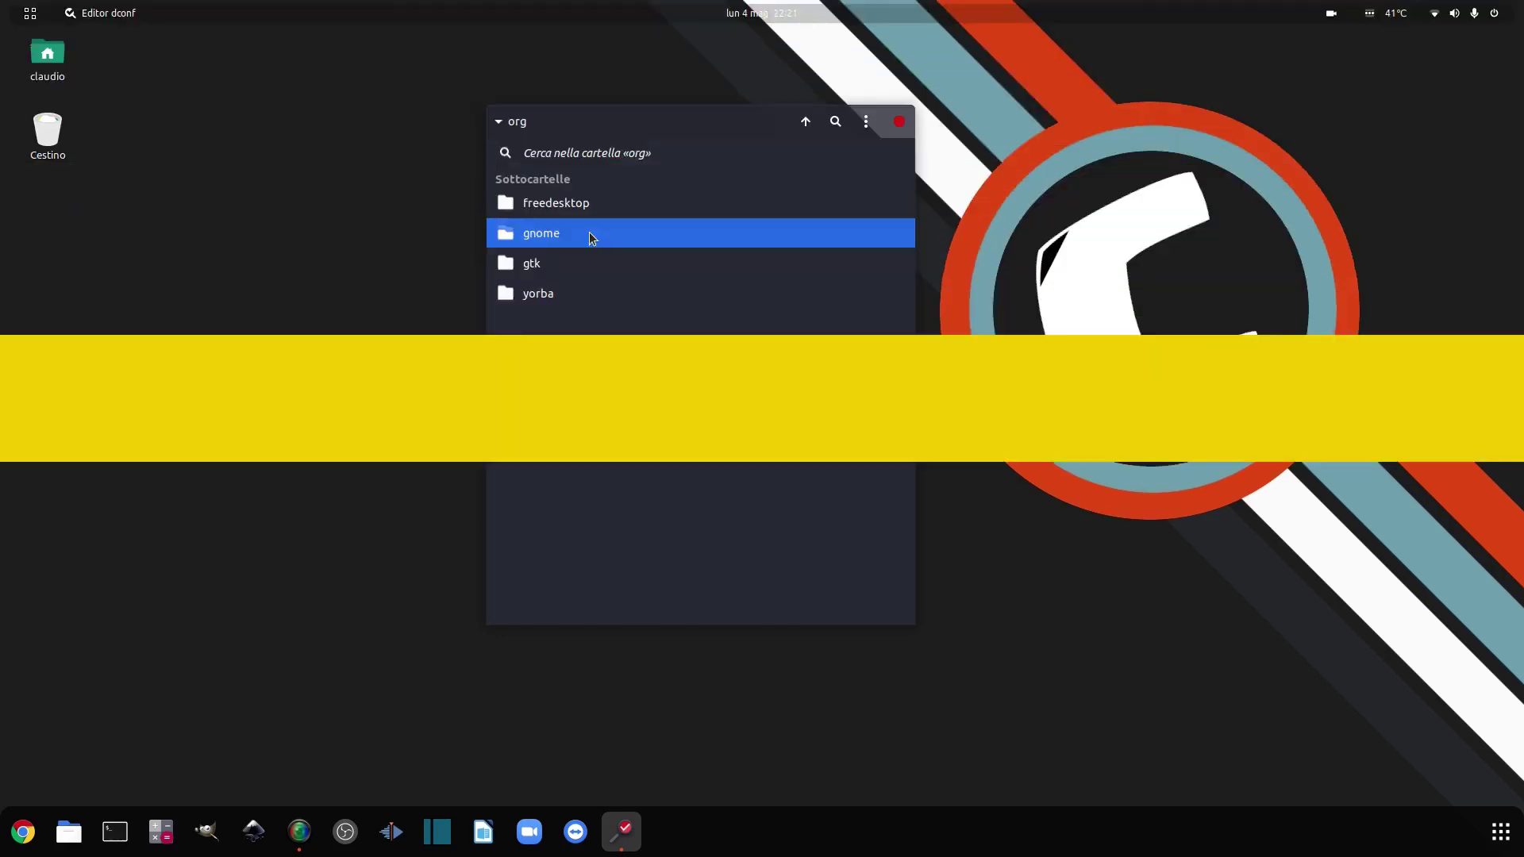
key("Return")
key("Return")
left_click(597, 240)
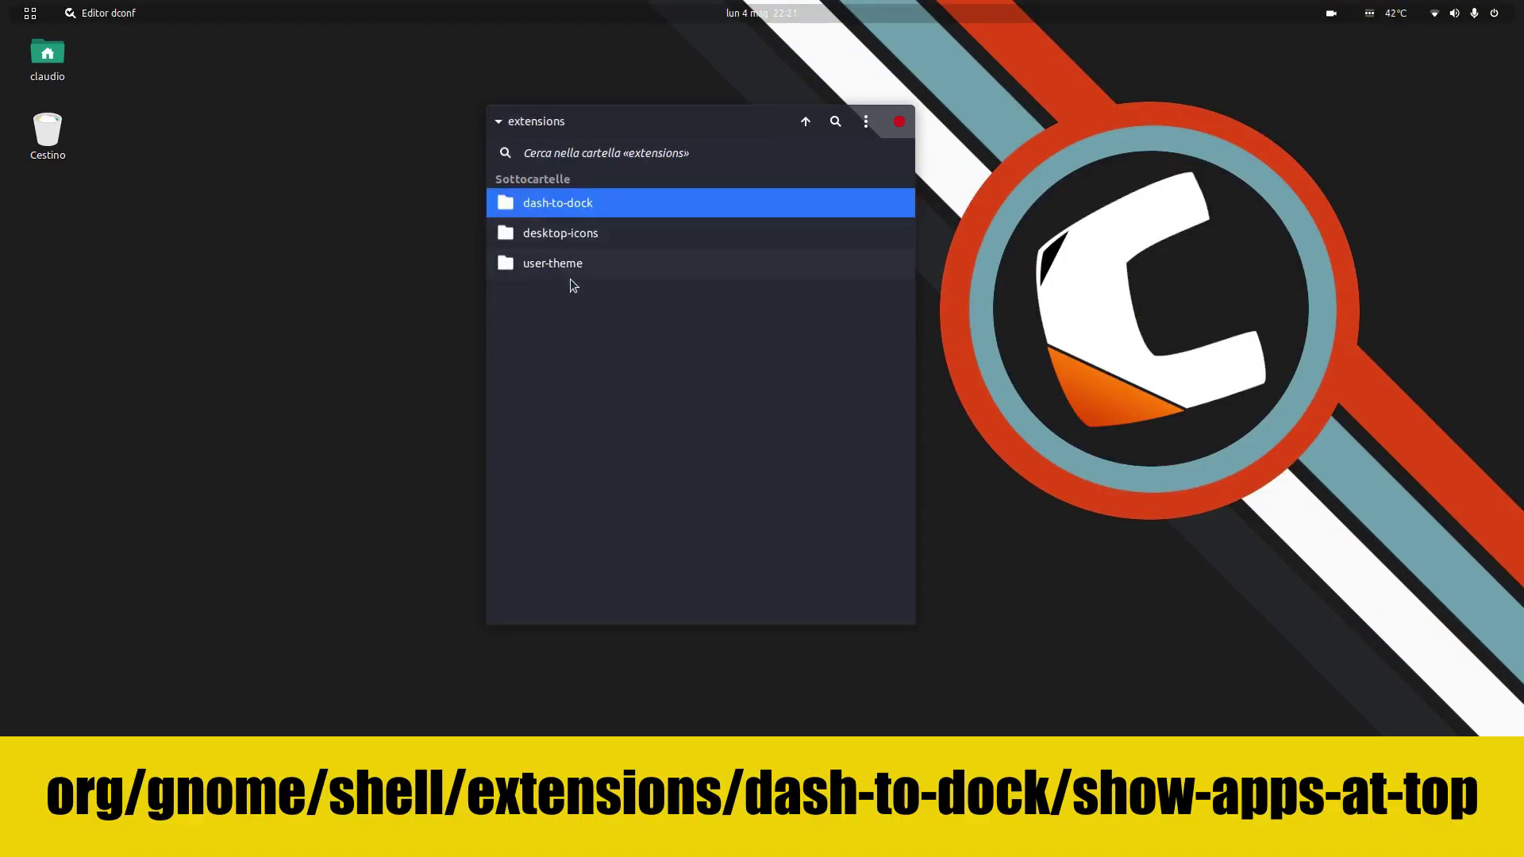
left_click(585, 206)
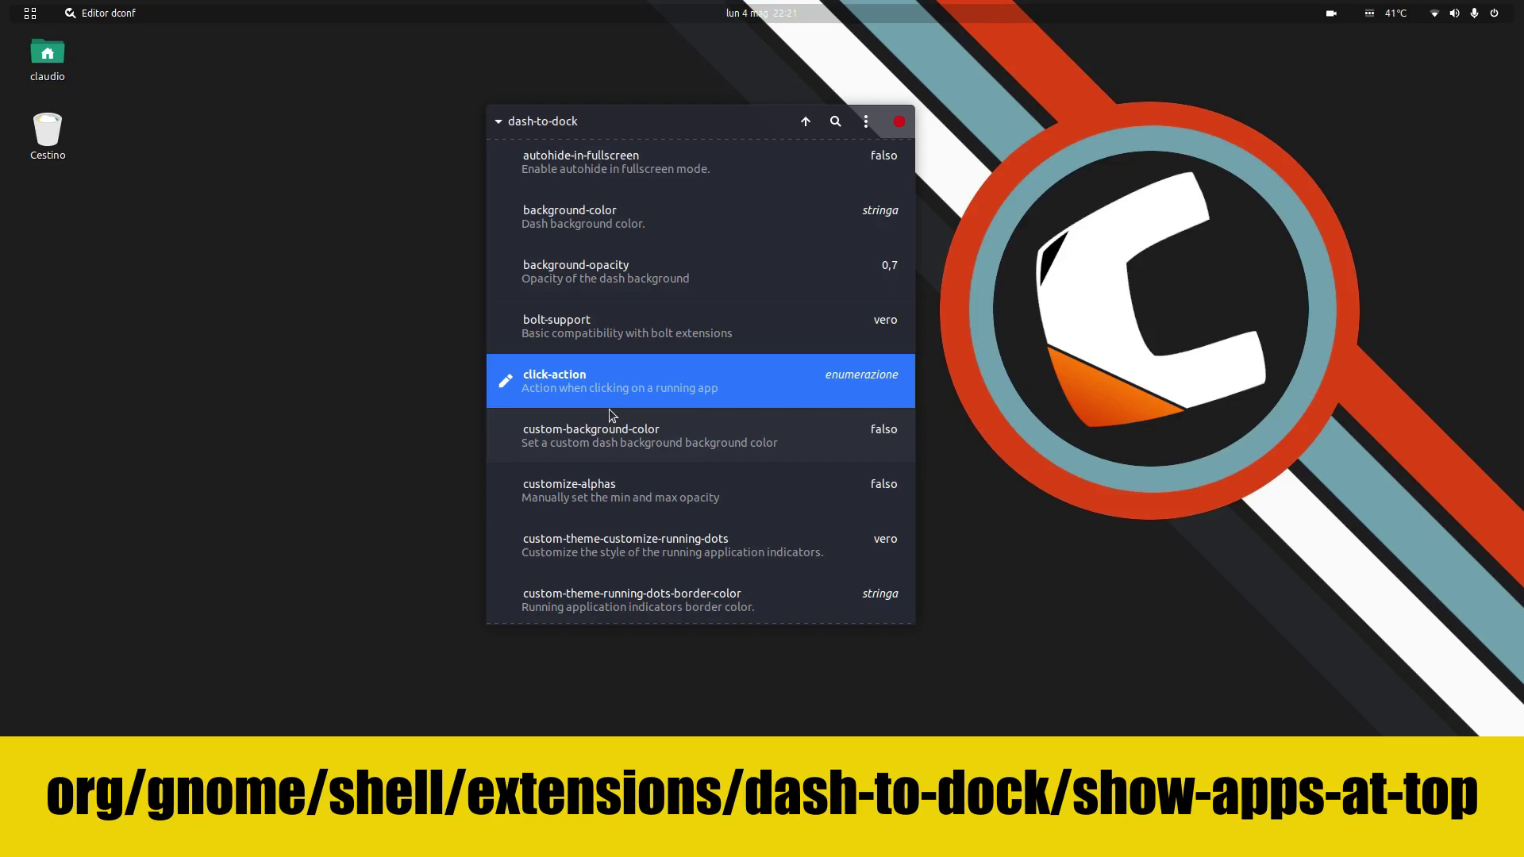
- Turn off the default value of the show-apps-at-top key, set its custom value to Vero, and return to dash-to-dock
key("Page_Down")
key("Page_Down")
key("Page_Down")
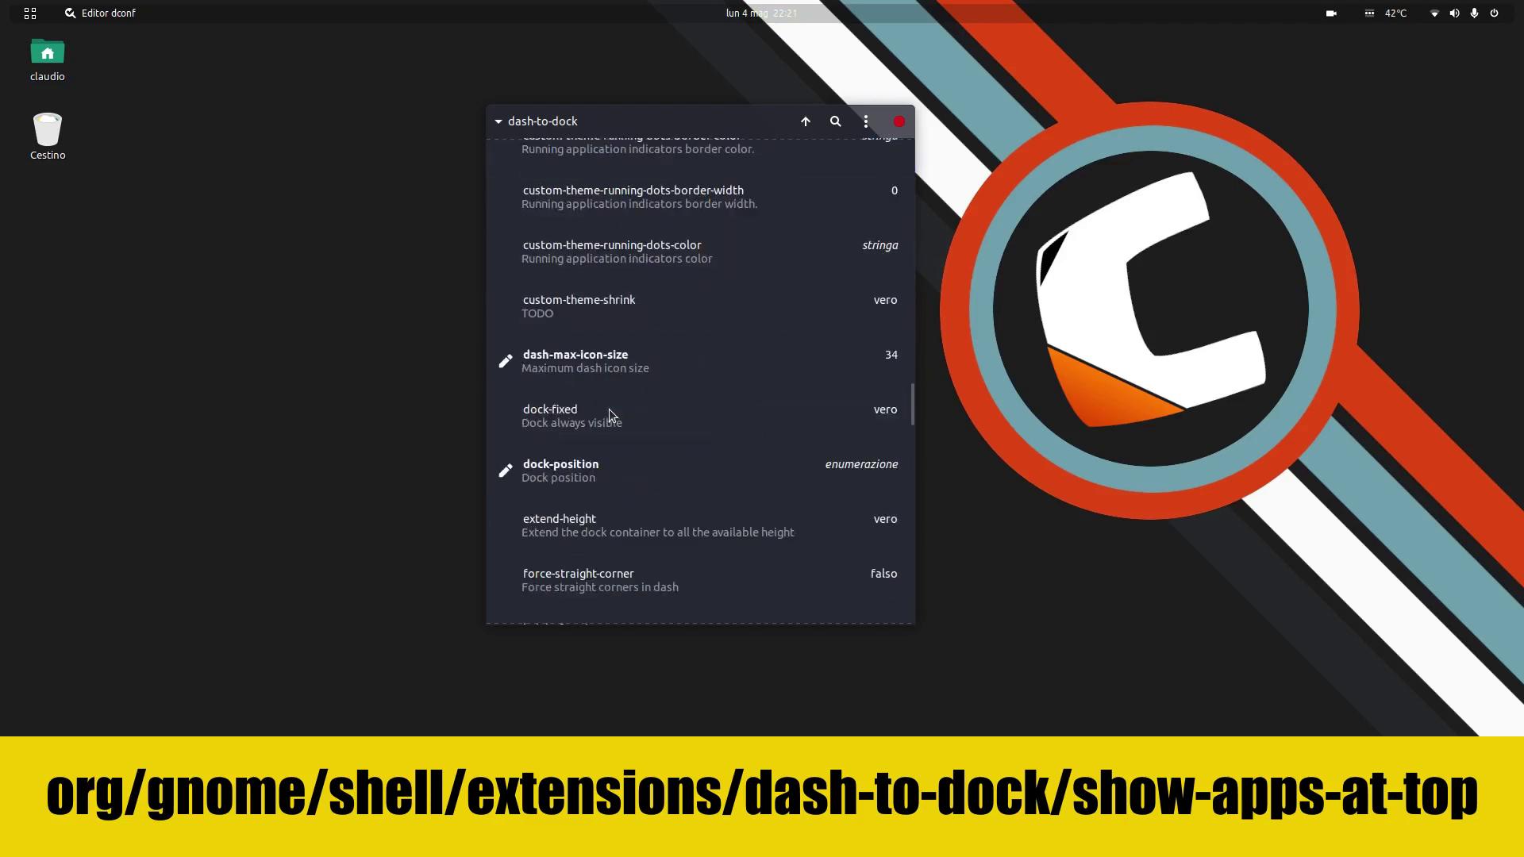
scroll(608, 408, "down", 8)
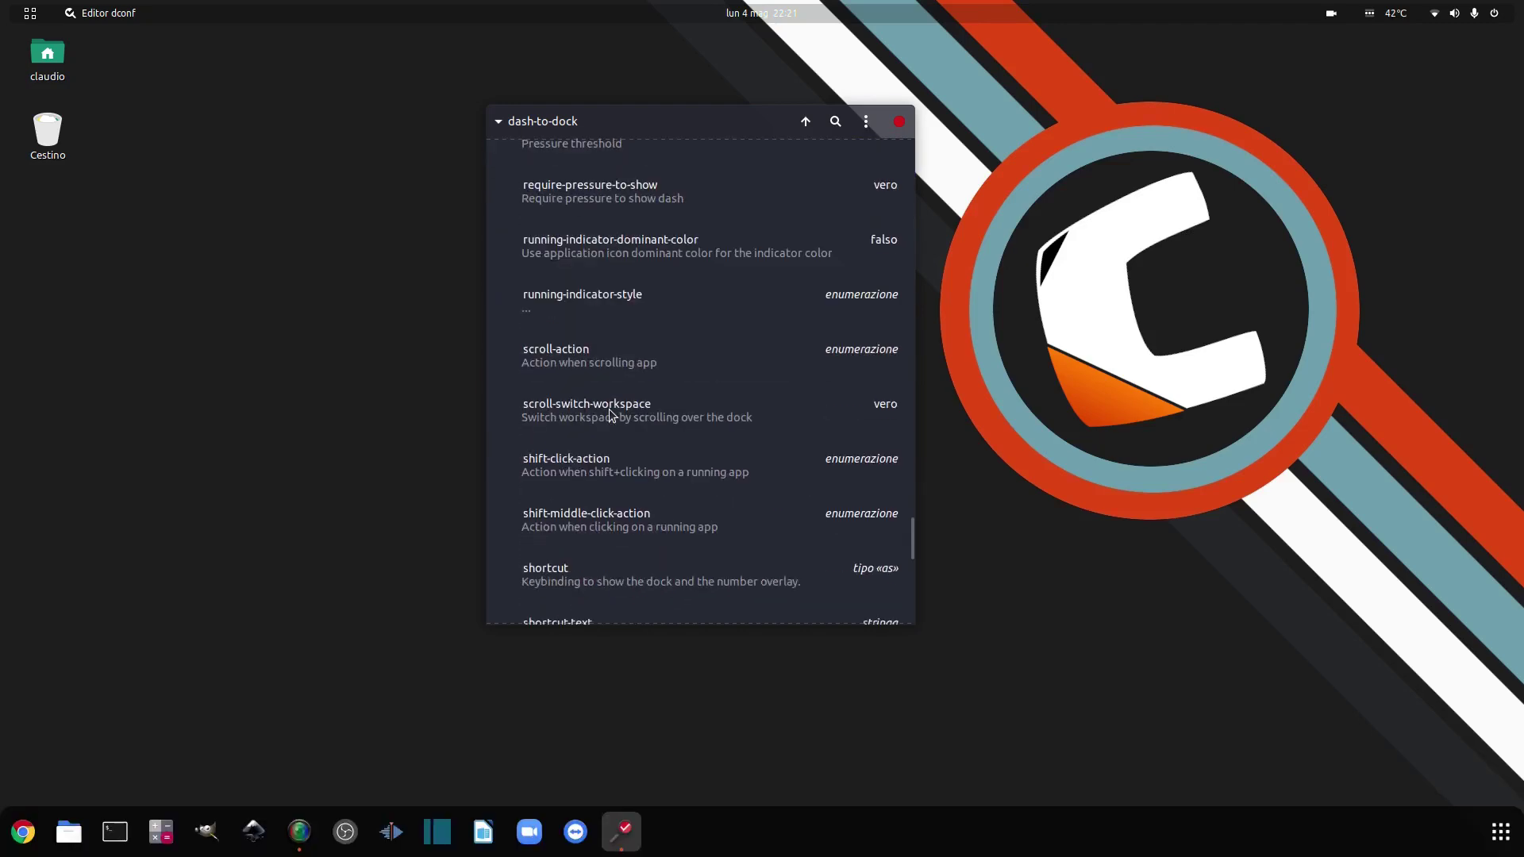
scroll(592, 423, "down", 1)
scroll(592, 423, "down", 1)
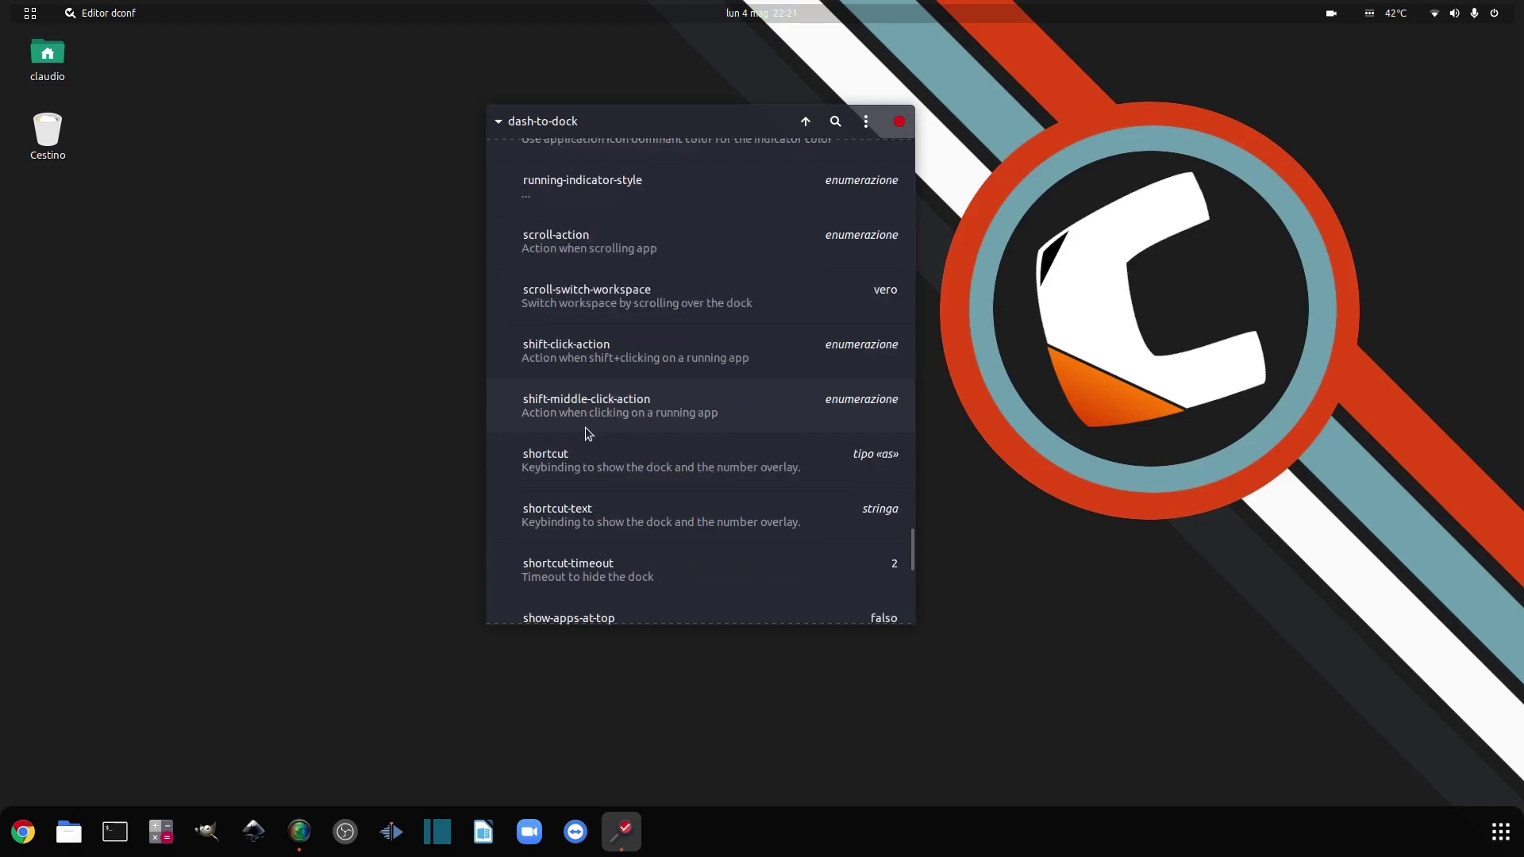
scroll(588, 434, "down", 1)
left_click(597, 568)
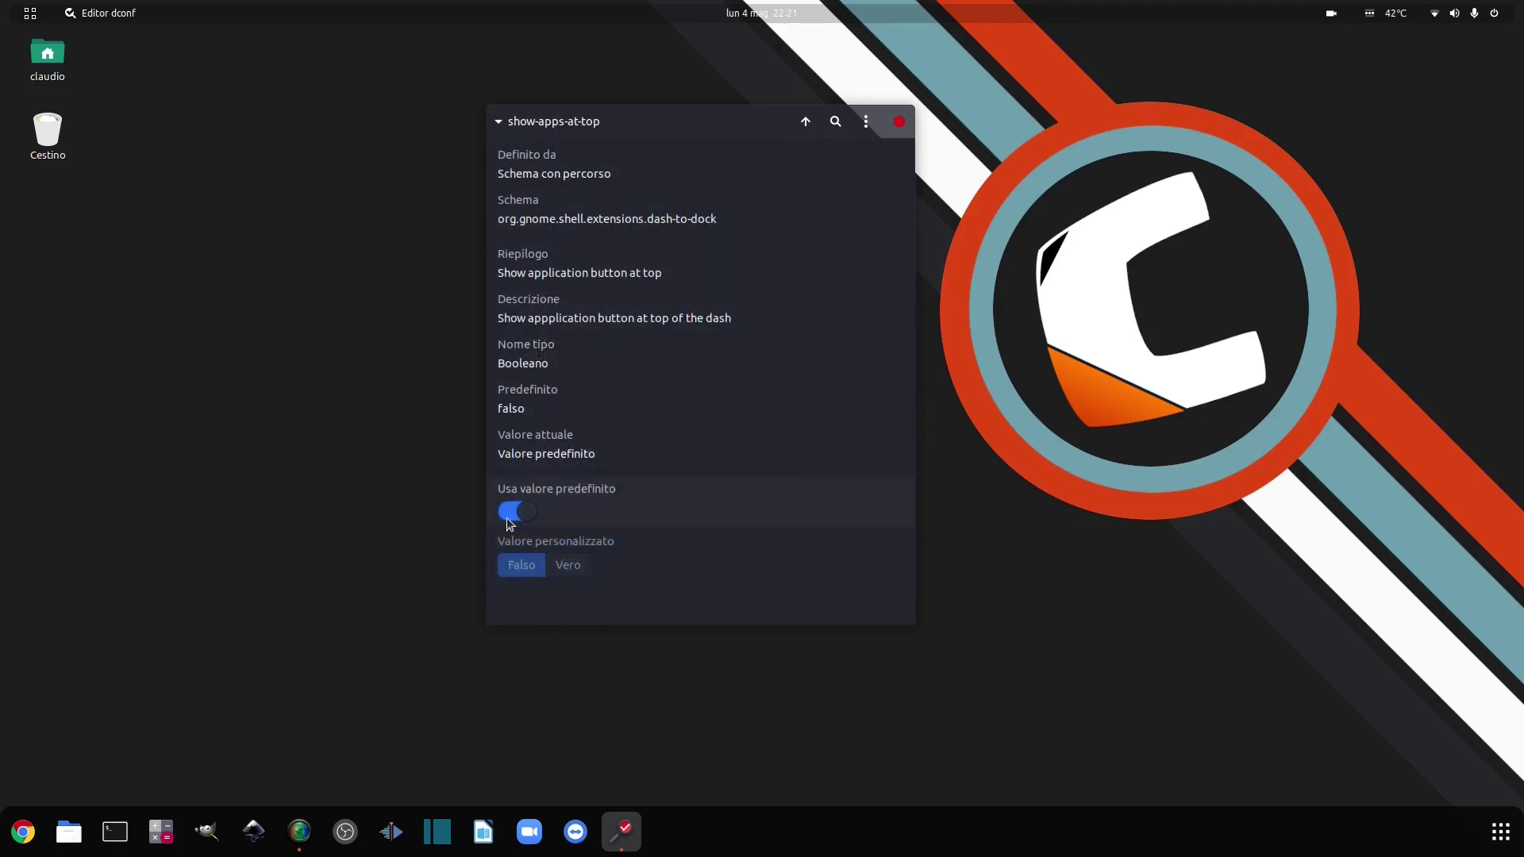
left_click(511, 517)
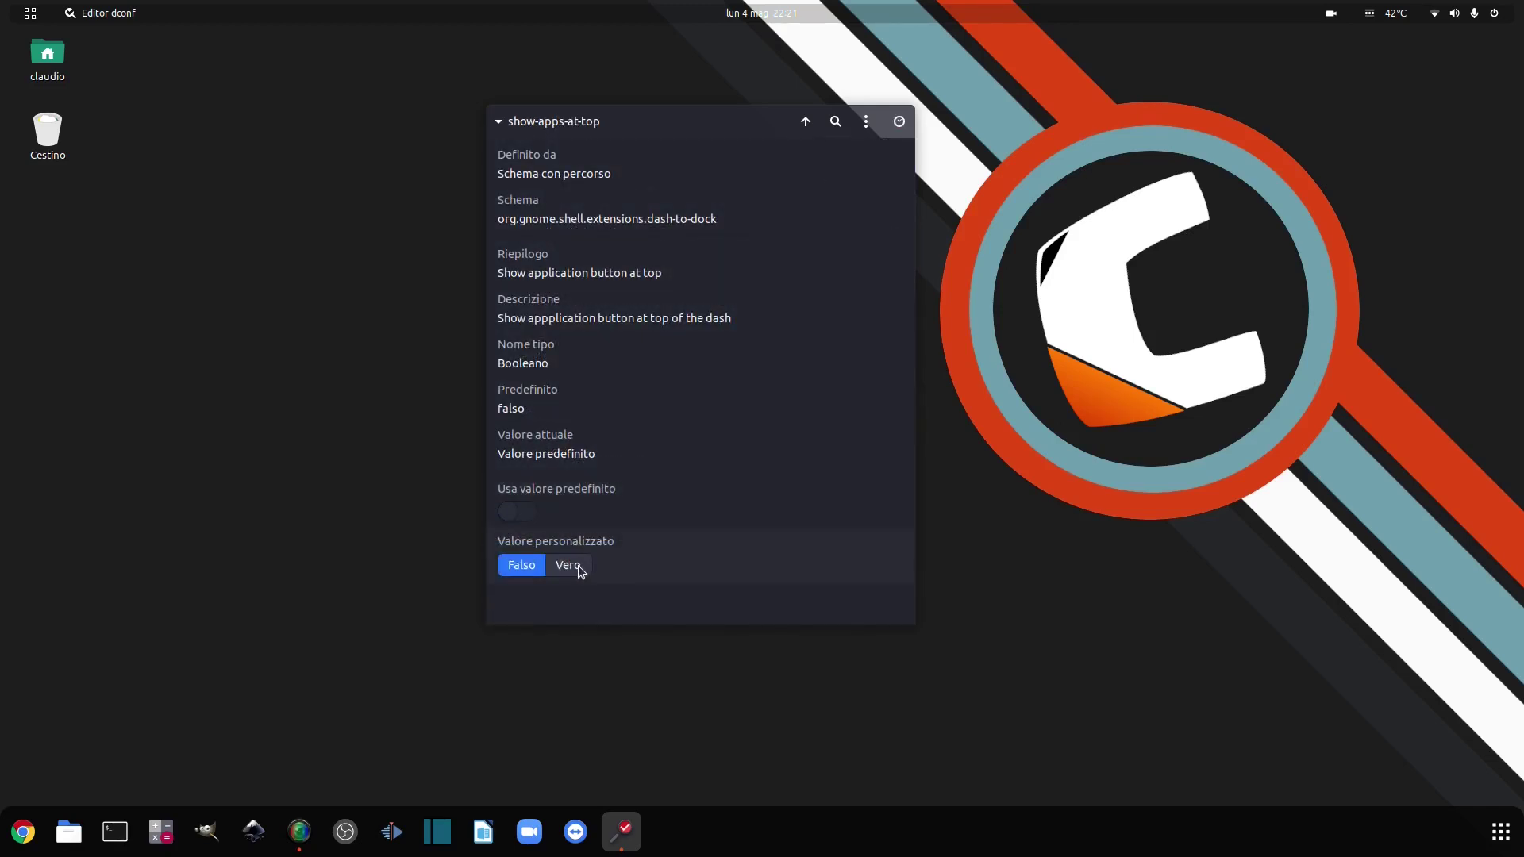
left_click(569, 565)
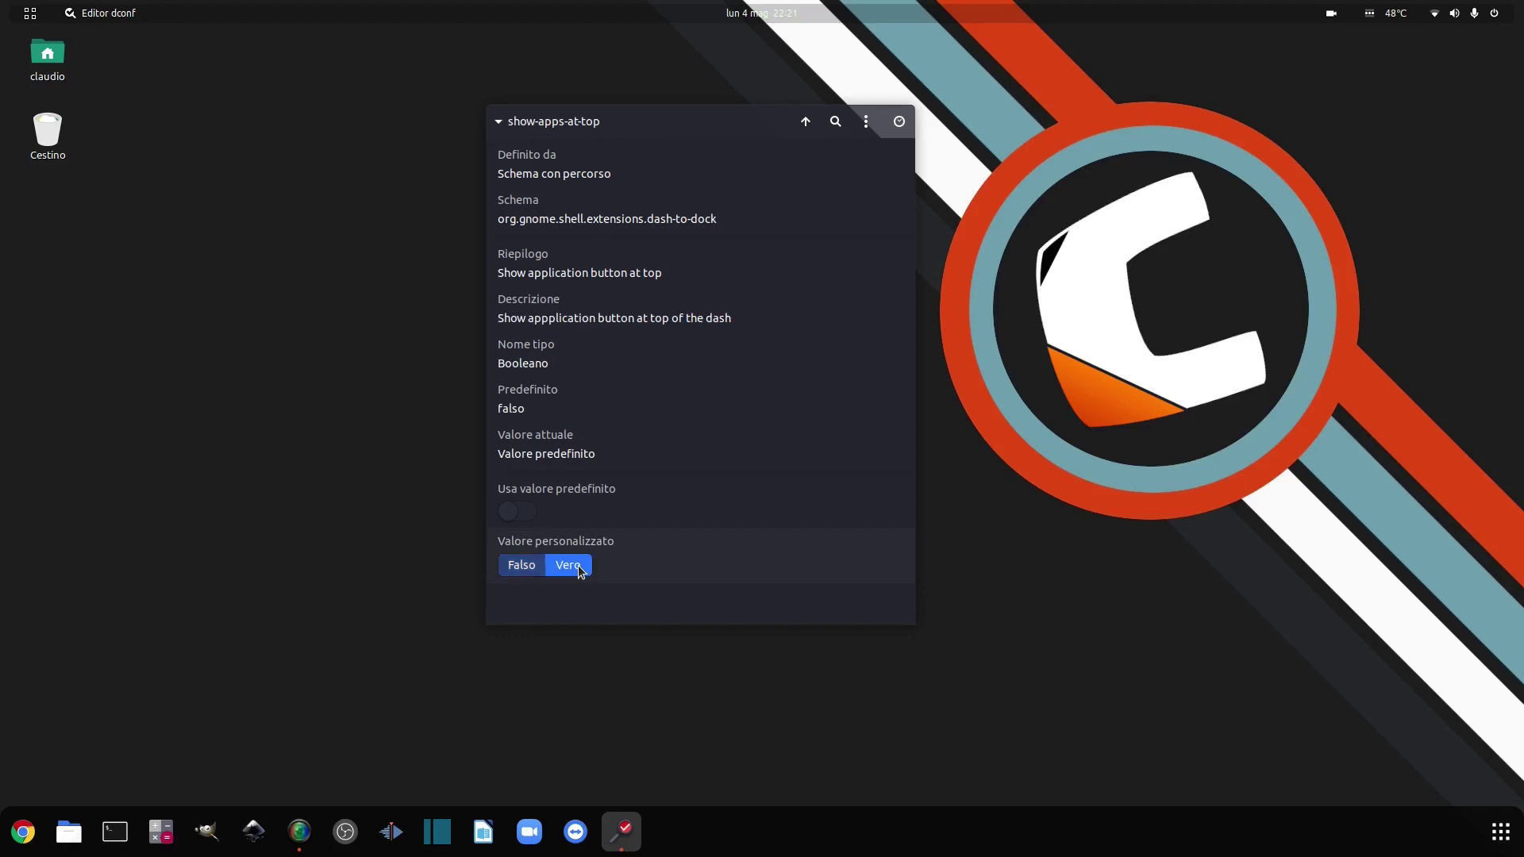
left_click(569, 121)
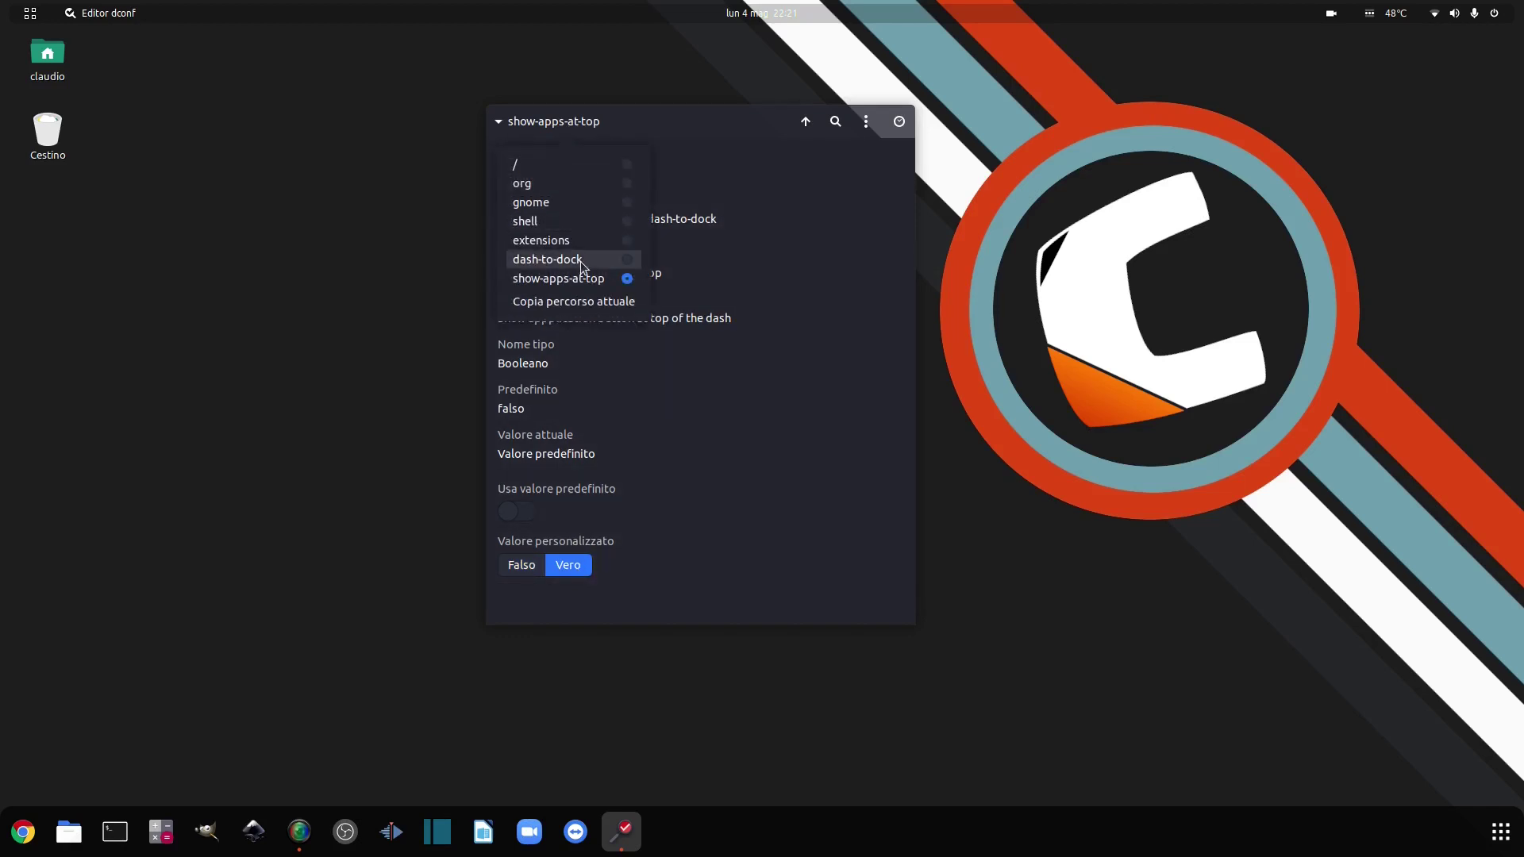
left_click(572, 260)
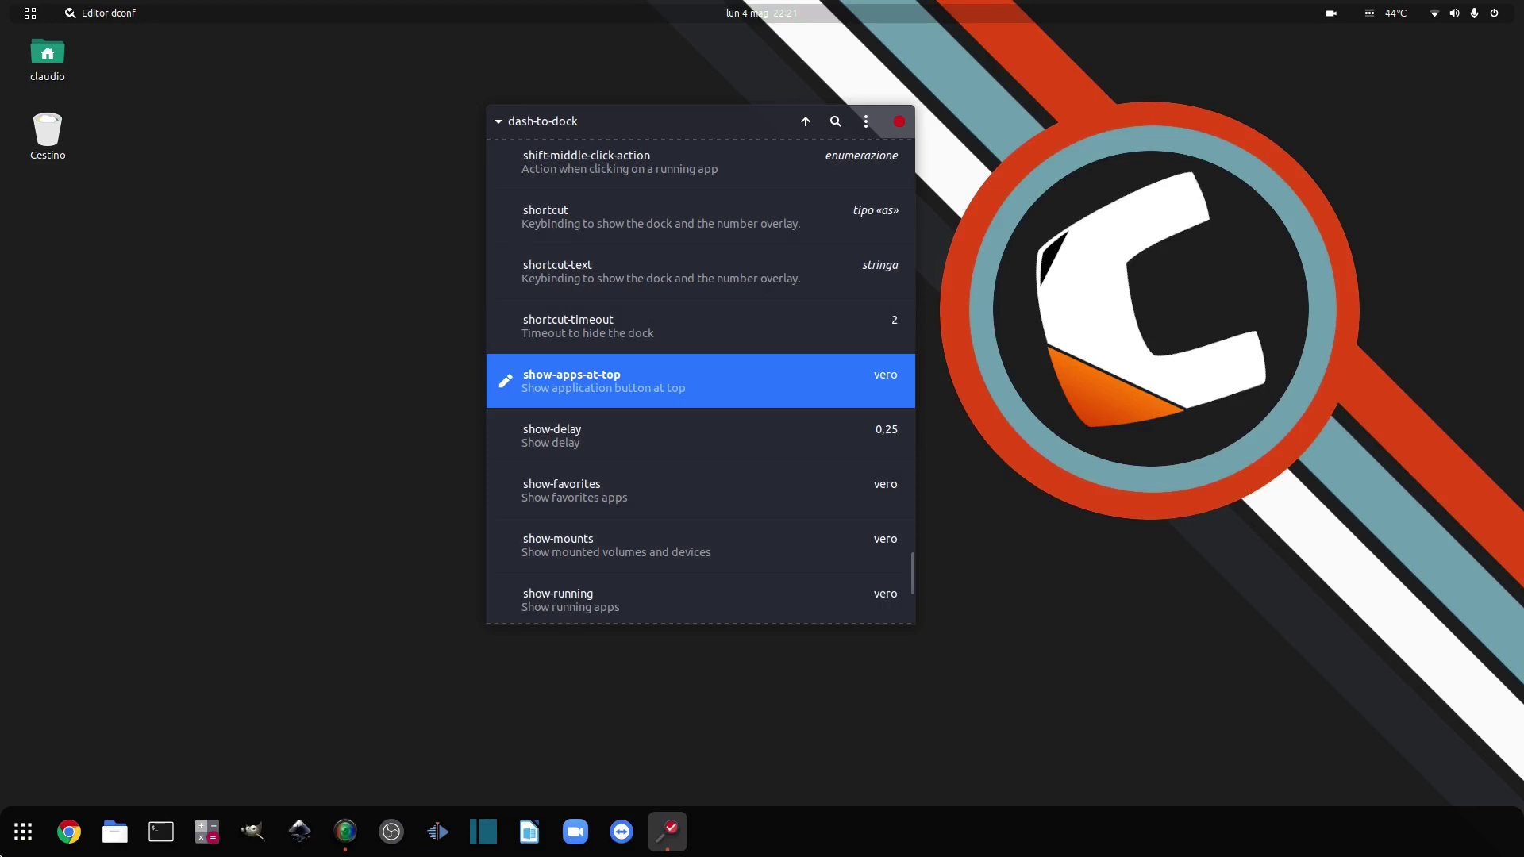
- Test the dock by opening and closing the applications grid and showing and minimising the SimpleScreenRecorder window
left_click(22, 847)
left_click(23, 846)
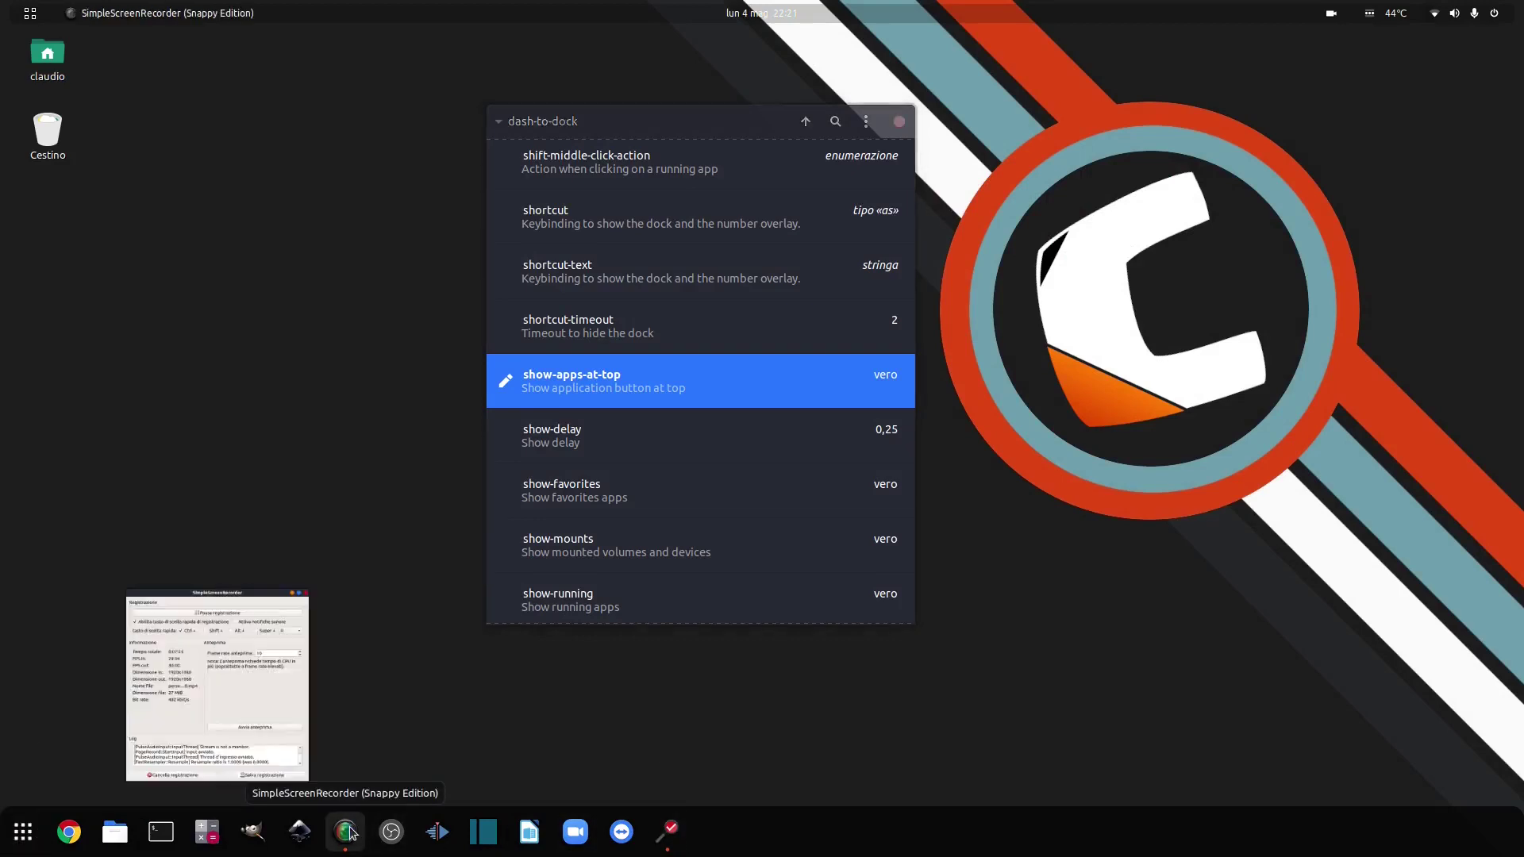
left_click(350, 829)
left_click(349, 826)
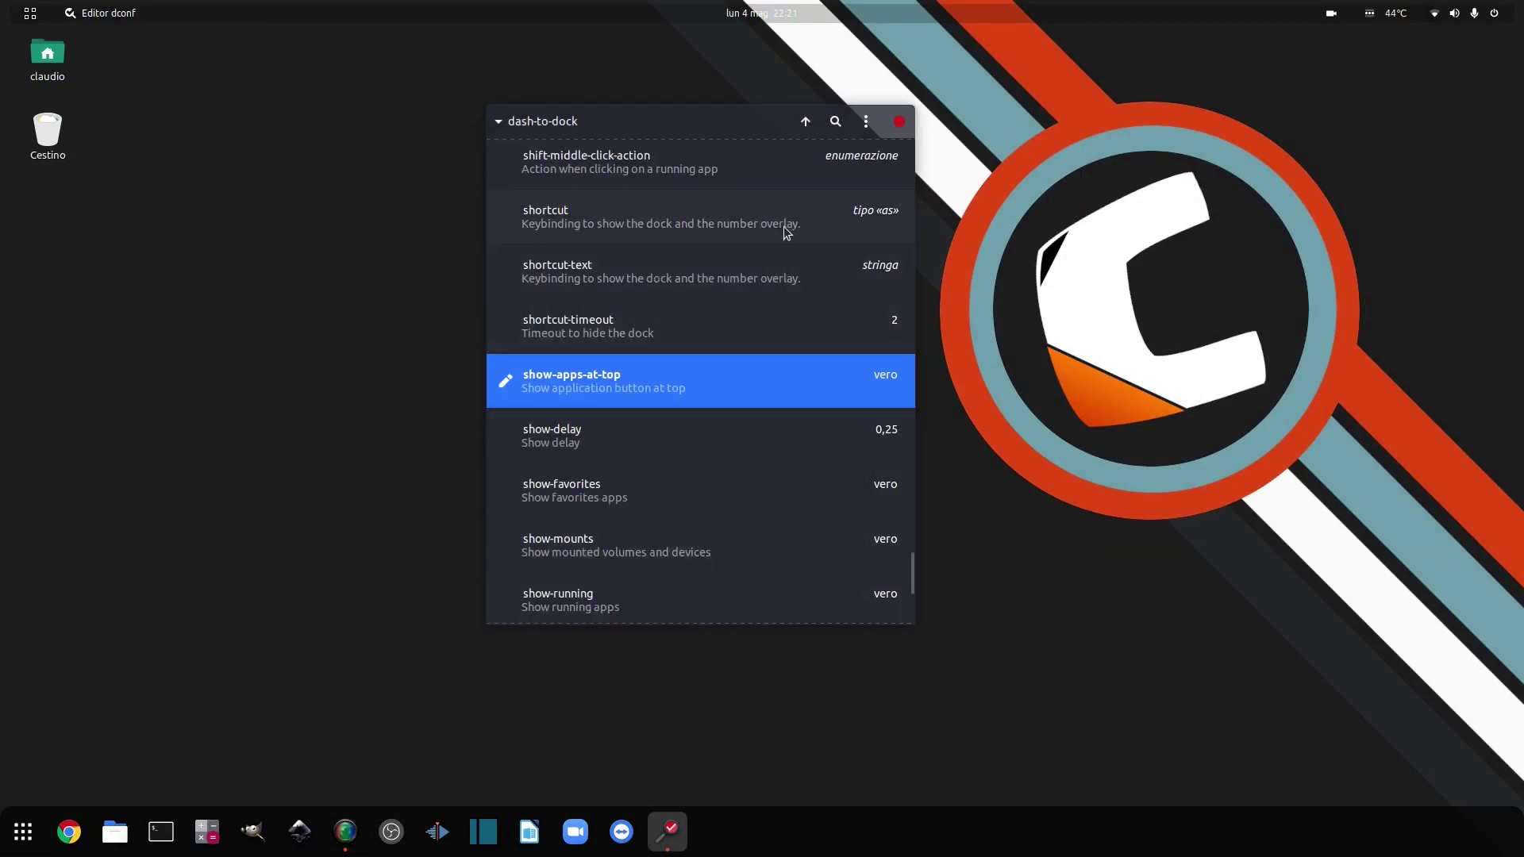
- Move the Editor dconf window towards the middle of the desktop and close it
left_click_drag(740, 119, 830, 169)
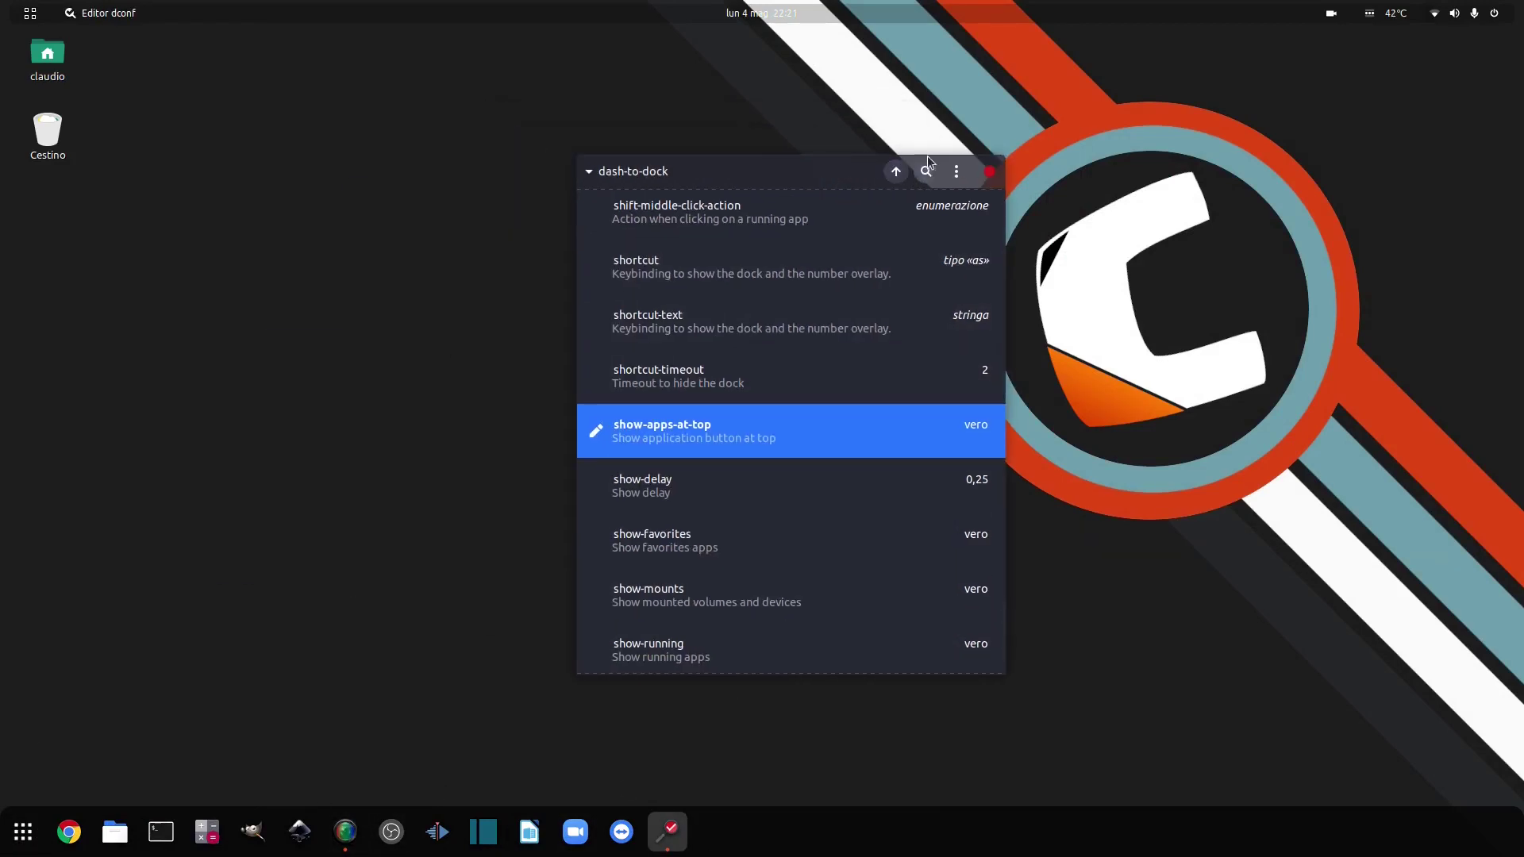
left_click(990, 178)
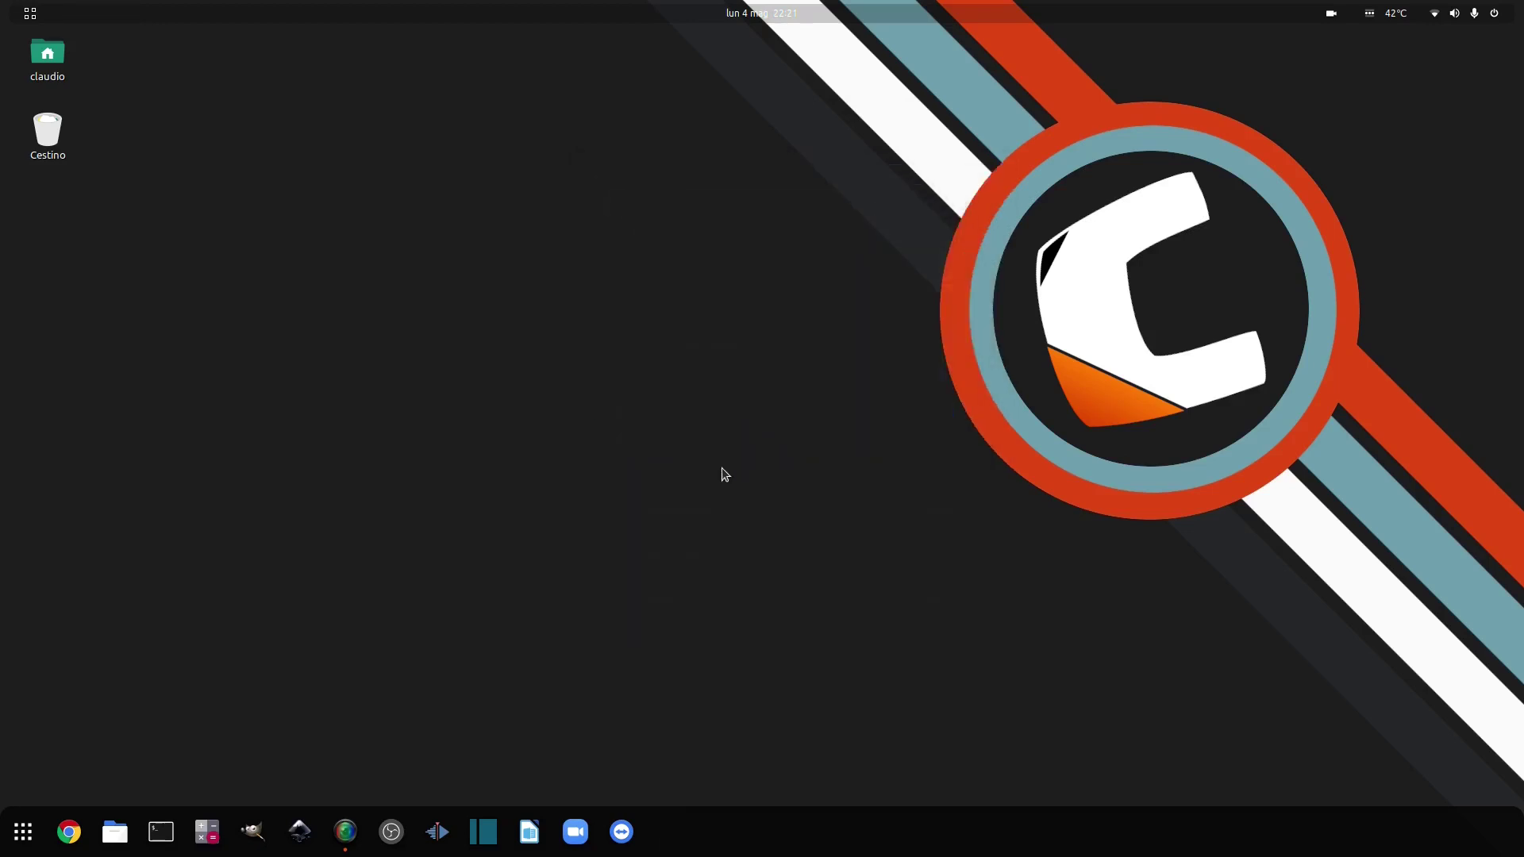